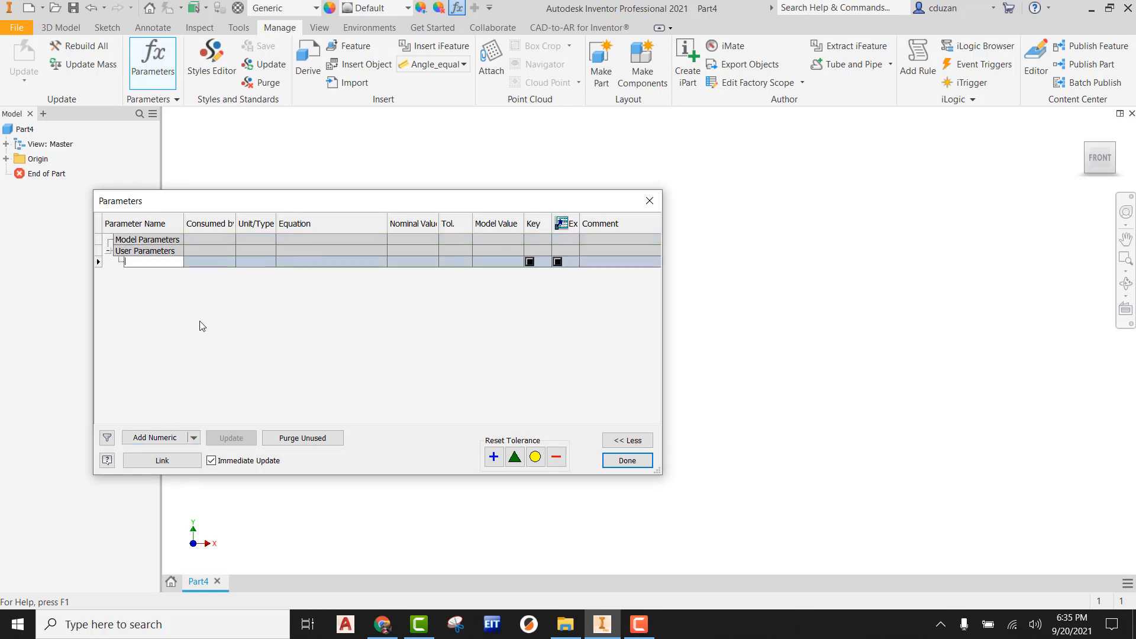
# - Name the new user parameter dia and set its equation to 1.5 in
pyautogui.click(295, 266)
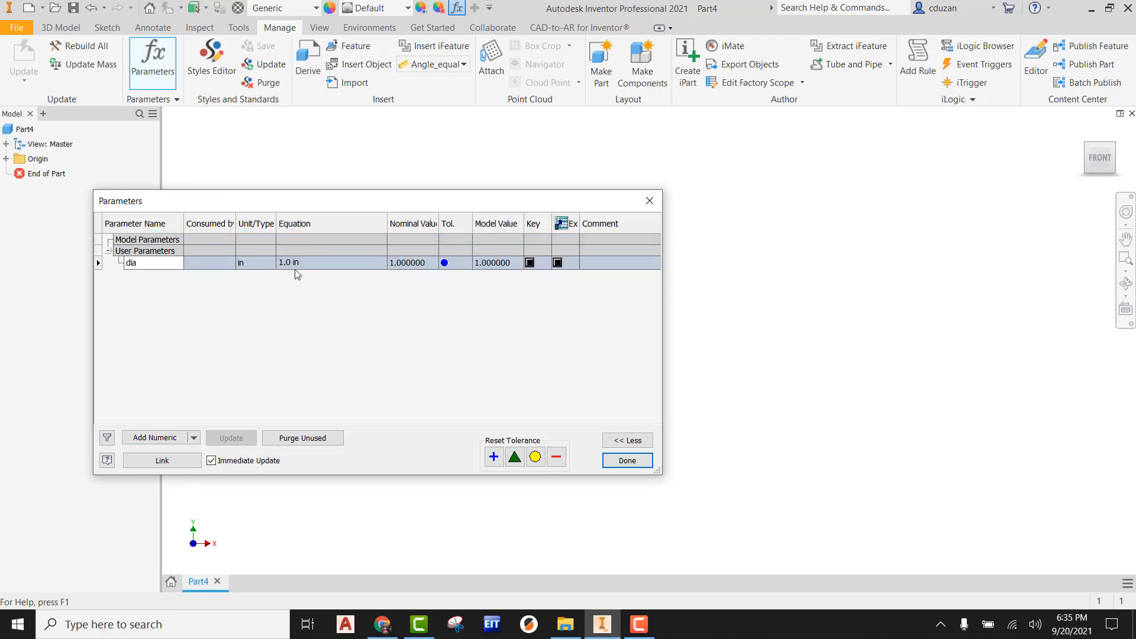
pyautogui.click(299, 266)
pyautogui.write('1')
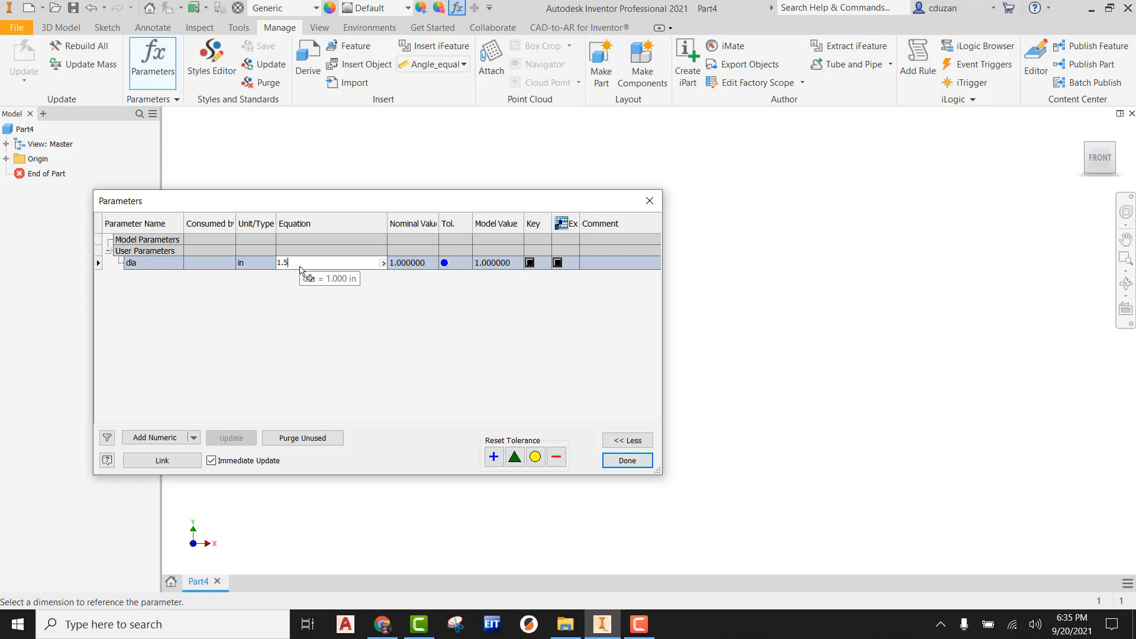
pyautogui.write('.5')
pyautogui.press('Return')
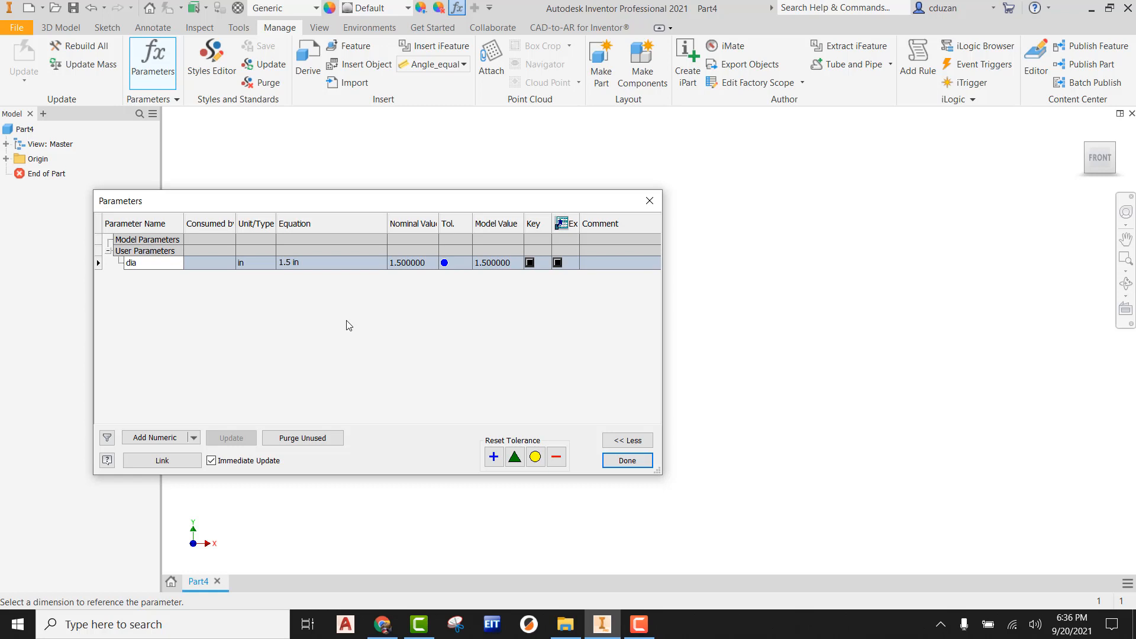
# - Add a numeric user parameter named hole with the equation .25 in
pyautogui.click(155, 437)
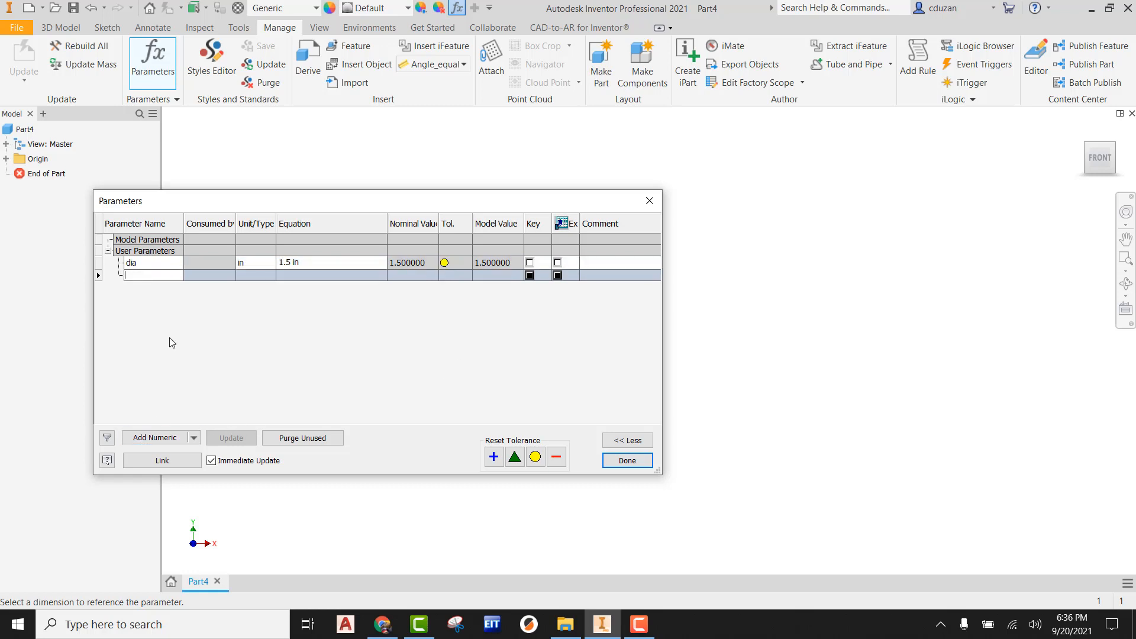
pyautogui.write('hole')
pyautogui.click(305, 277)
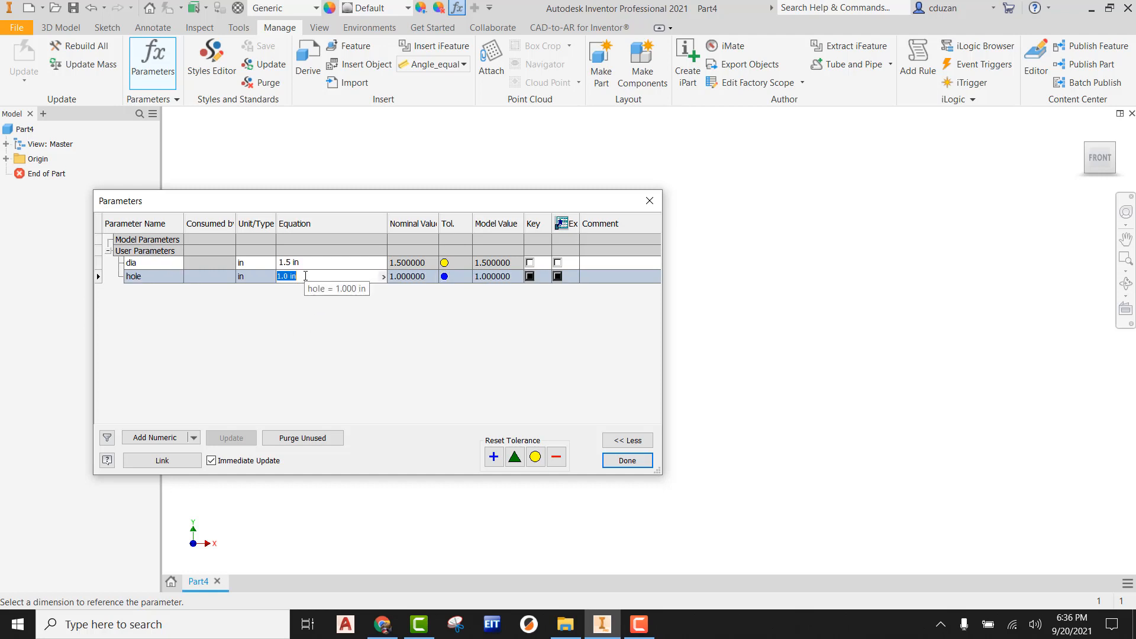
pyautogui.write('.')
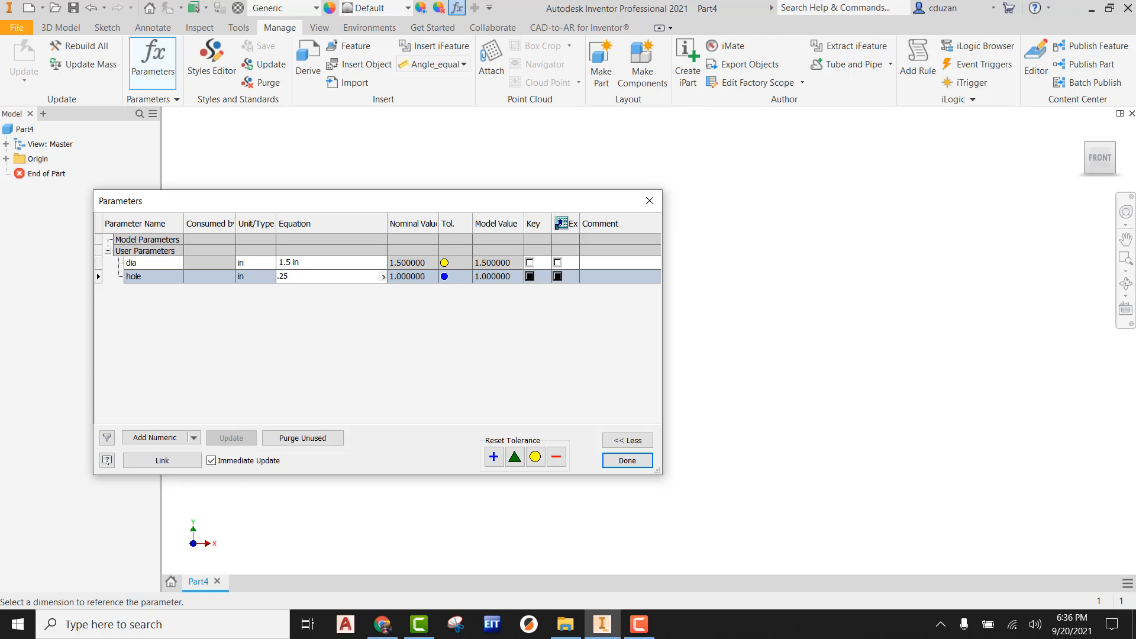
pyautogui.write('25')
pyautogui.press('Return')
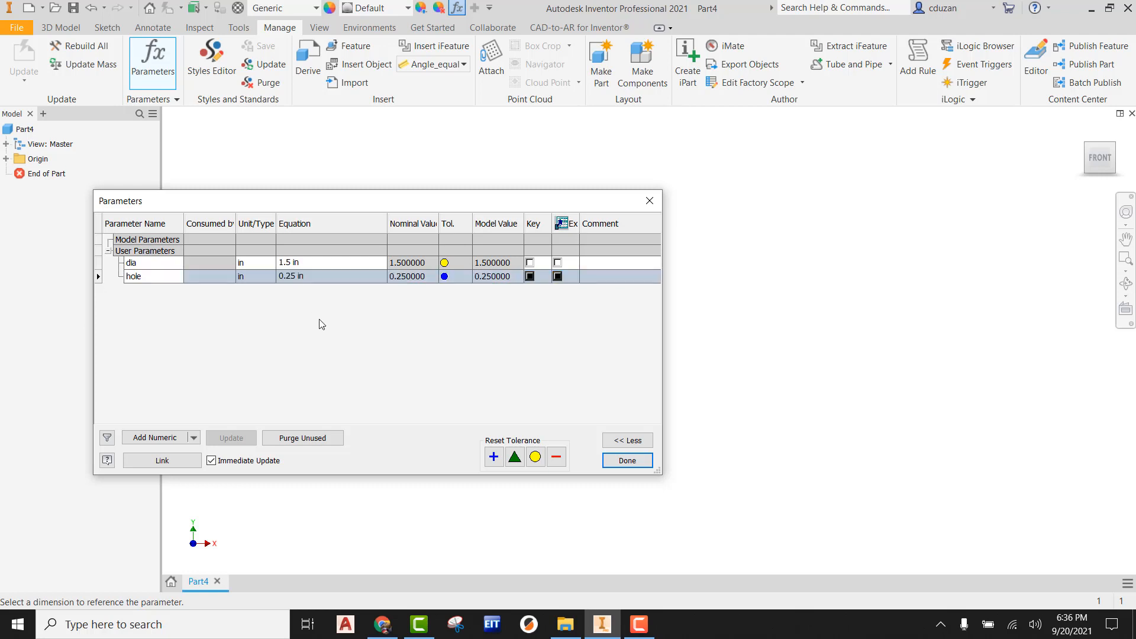
# - Add a numeric user parameter named thk with the equation .1875 in, and finish editing the parameters
pyautogui.click(157, 439)
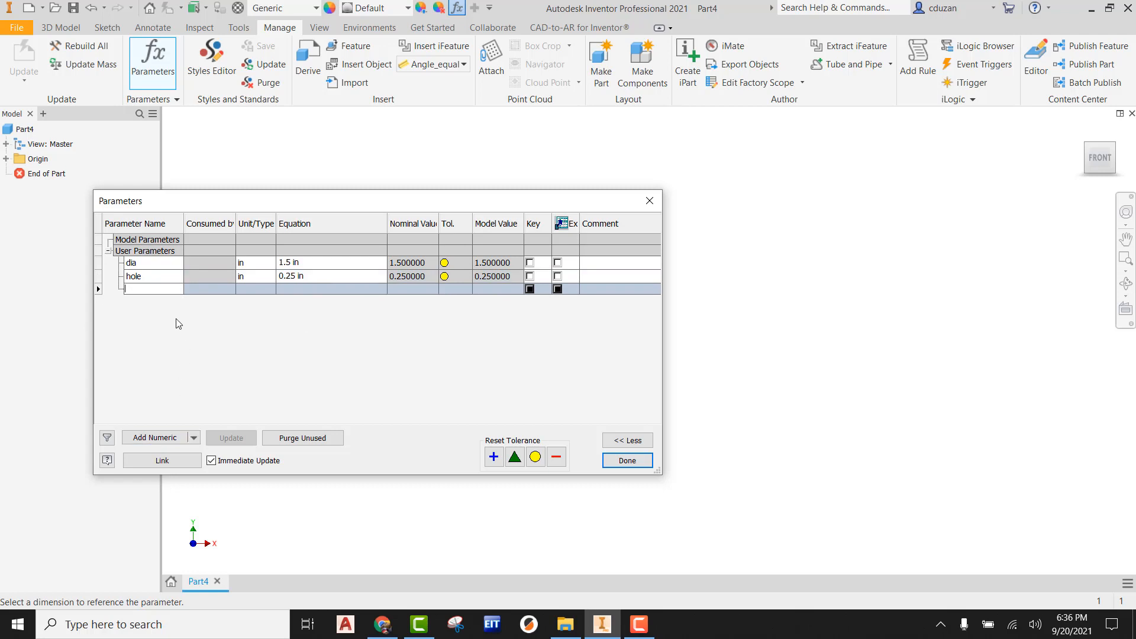
pyautogui.write('thk')
pyautogui.click(285, 289)
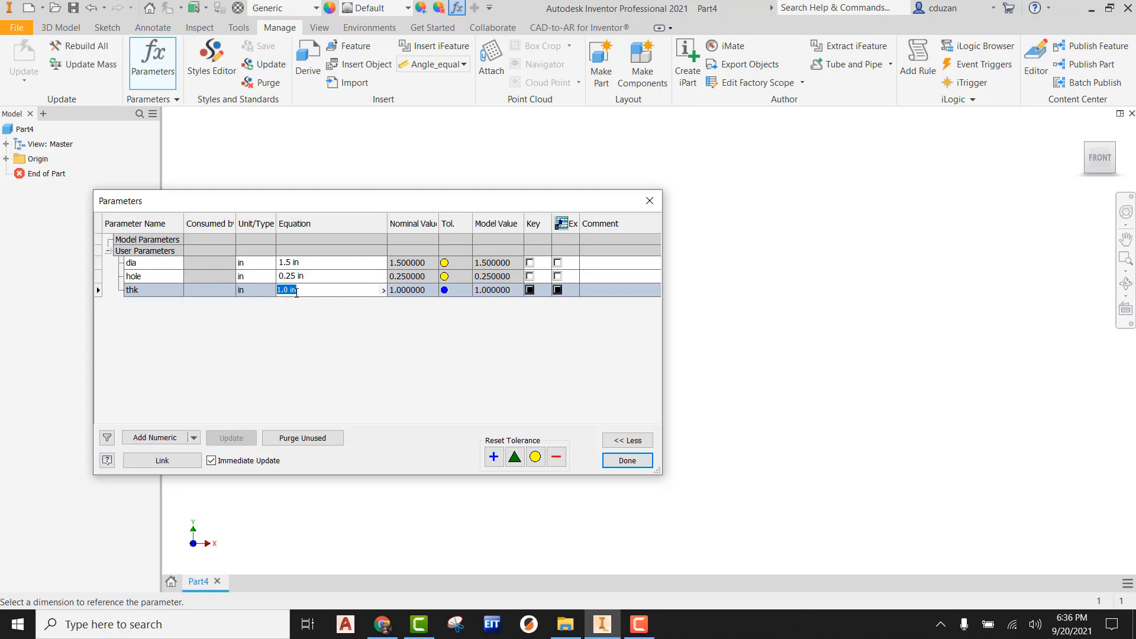
pyautogui.write('.1875')
pyautogui.press('Return')
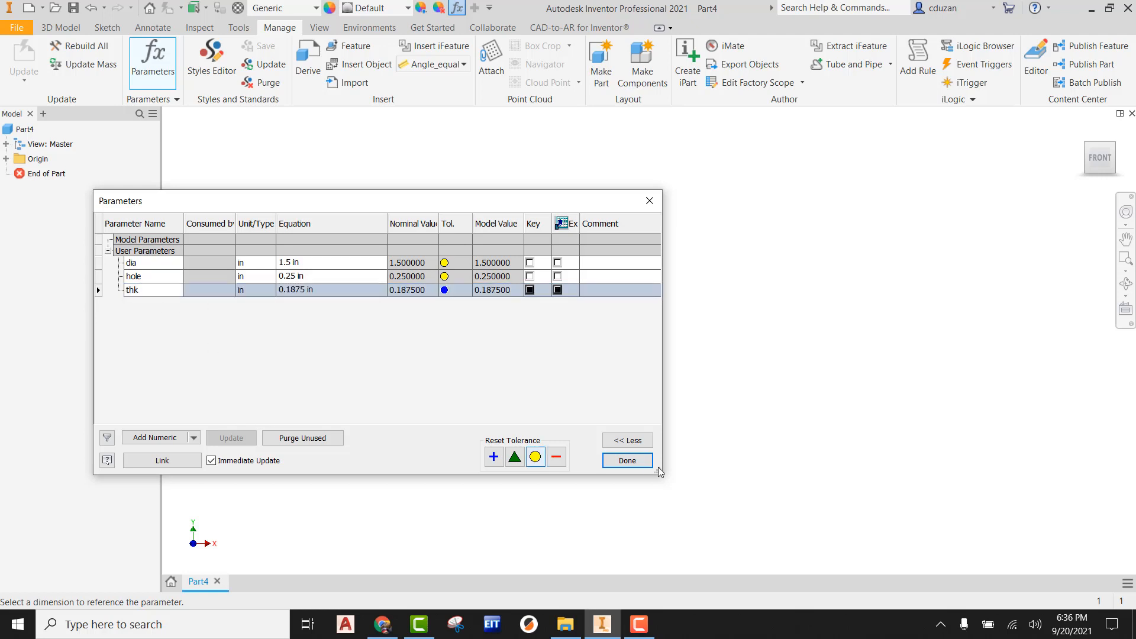
pyautogui.click(622, 461)
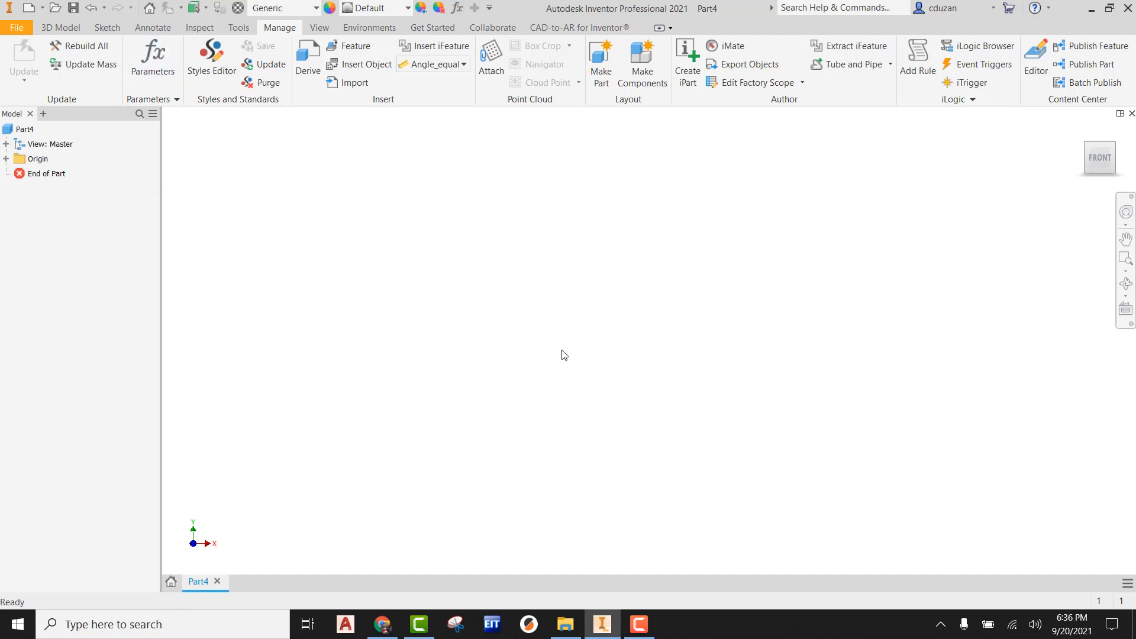
# - Start a 2D sketch on the XY plane
pyautogui.click(60, 28)
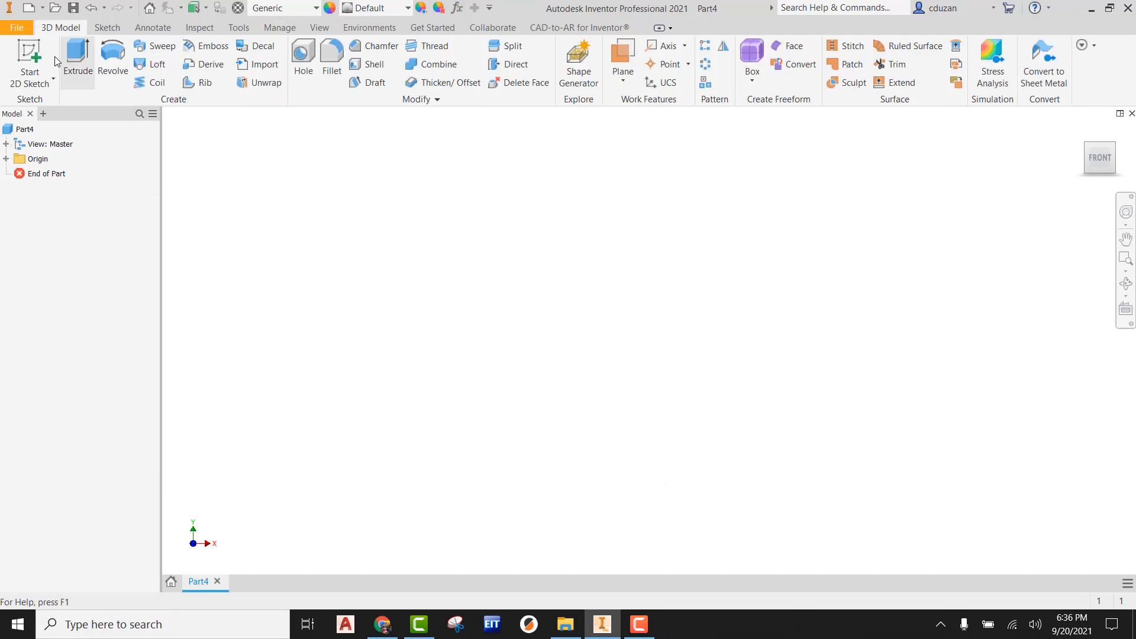
pyautogui.click(36, 64)
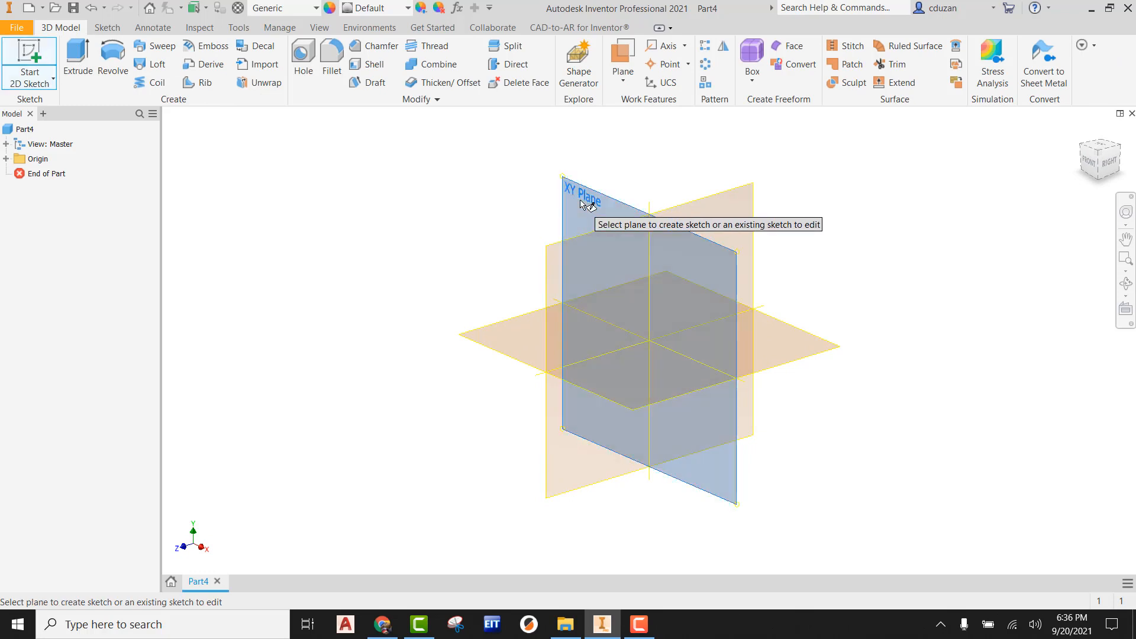
pyautogui.click(582, 203)
pyautogui.moveTo(592, 215); pyautogui.dragTo(496, 268, button='middle')
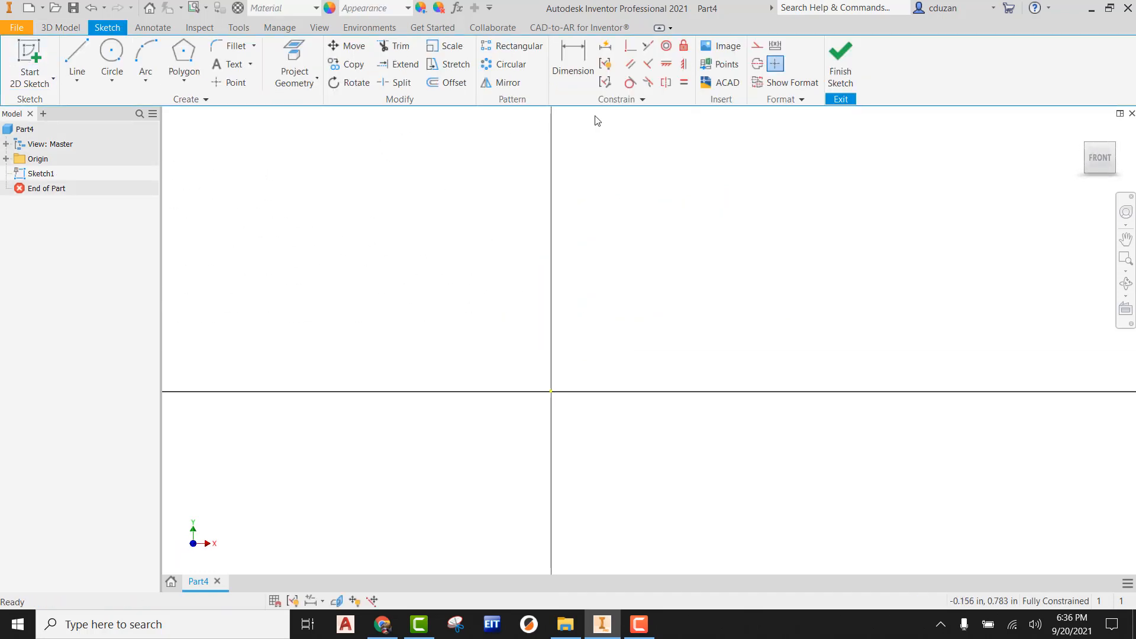
# - Sketch a construction circle centred on the origin, defined by radius with the value dia*.5
pyautogui.click(757, 48)
pyautogui.click(111, 60)
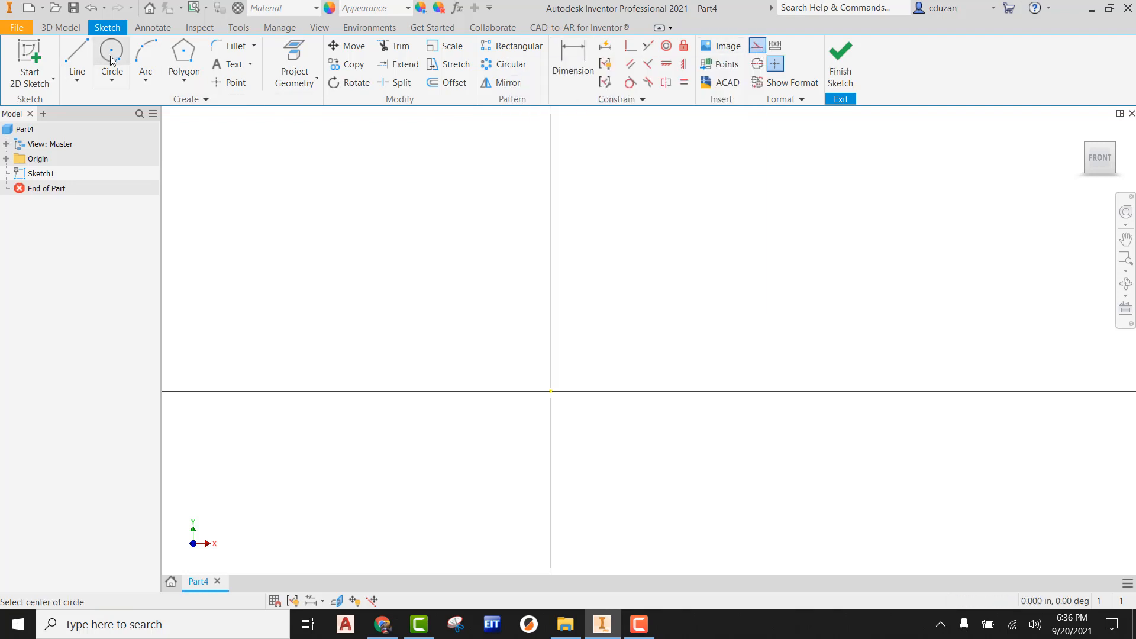
pyautogui.click(551, 391)
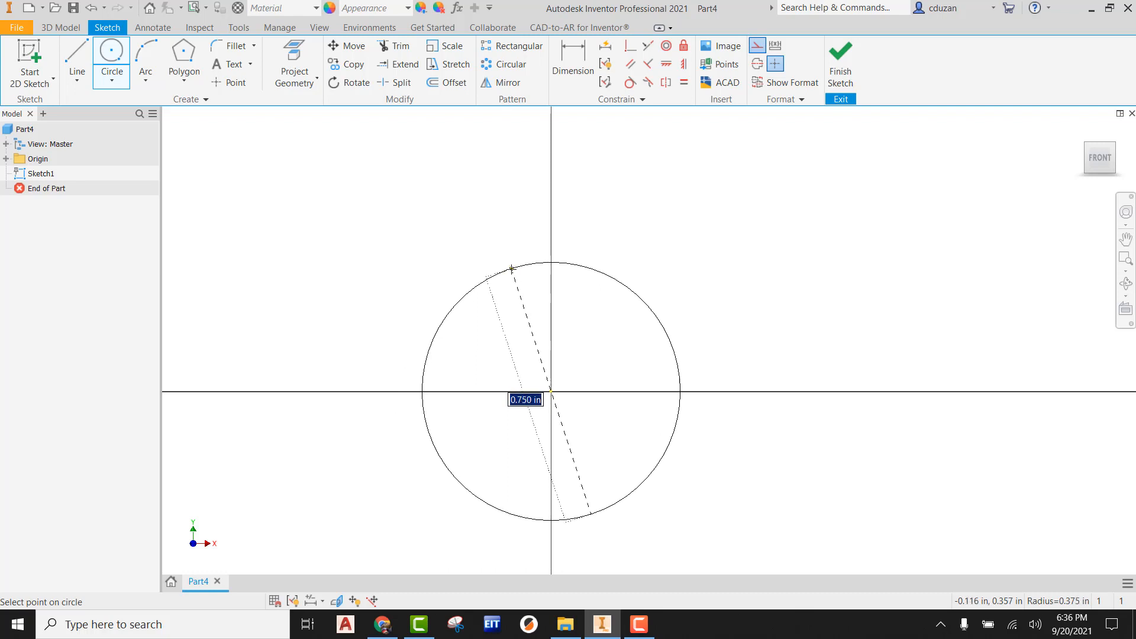
pyautogui.rightClick(512, 271)
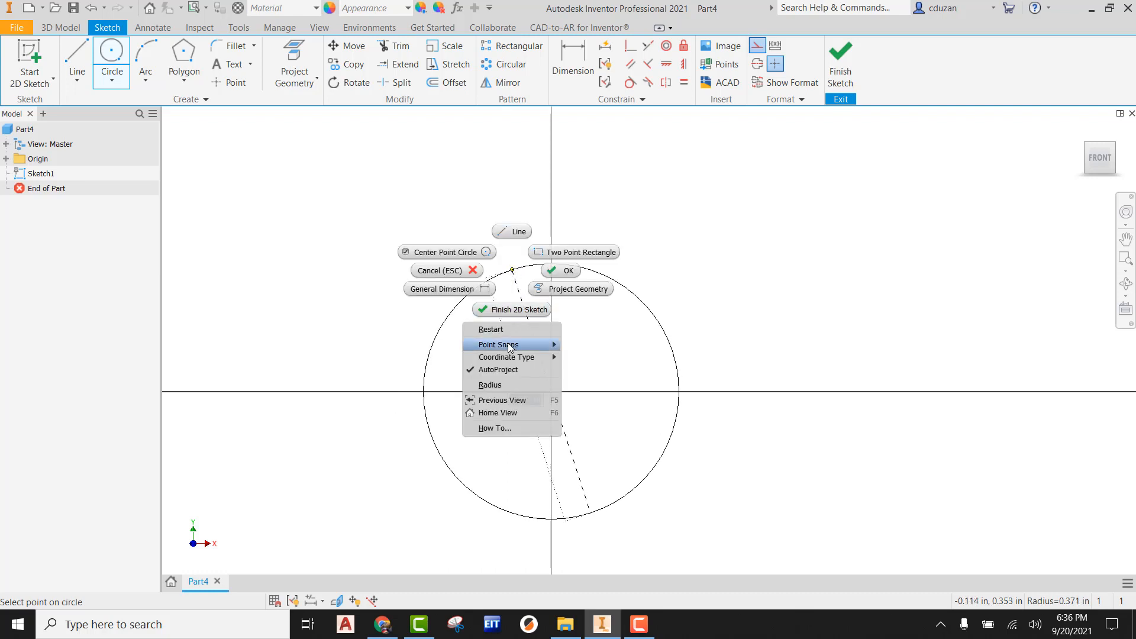
pyautogui.click(490, 386)
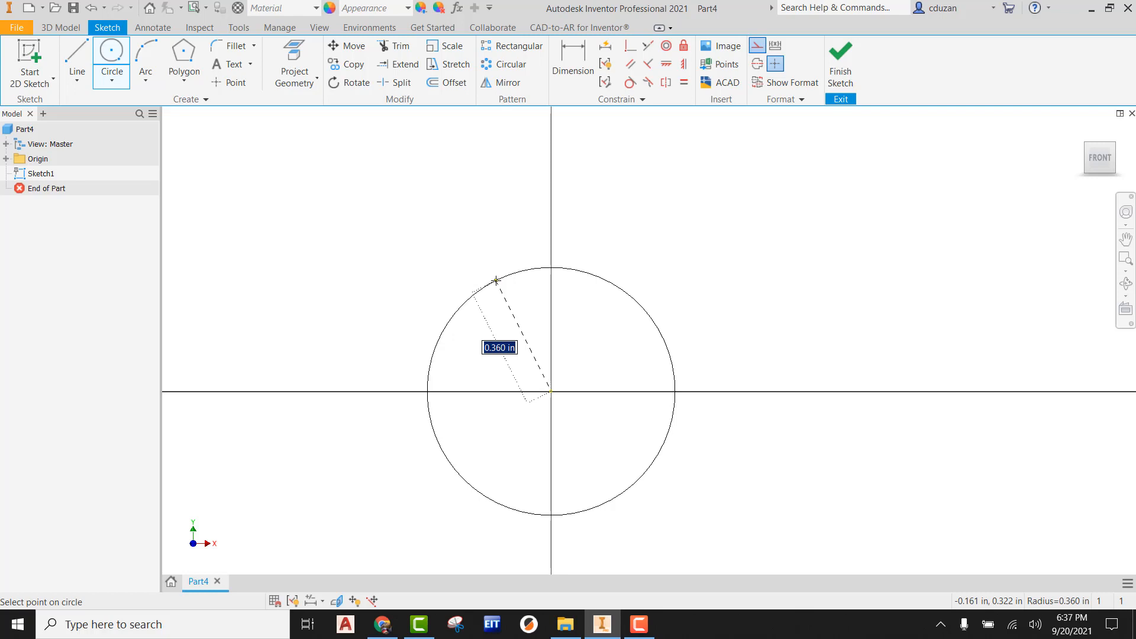
pyautogui.write('dia')
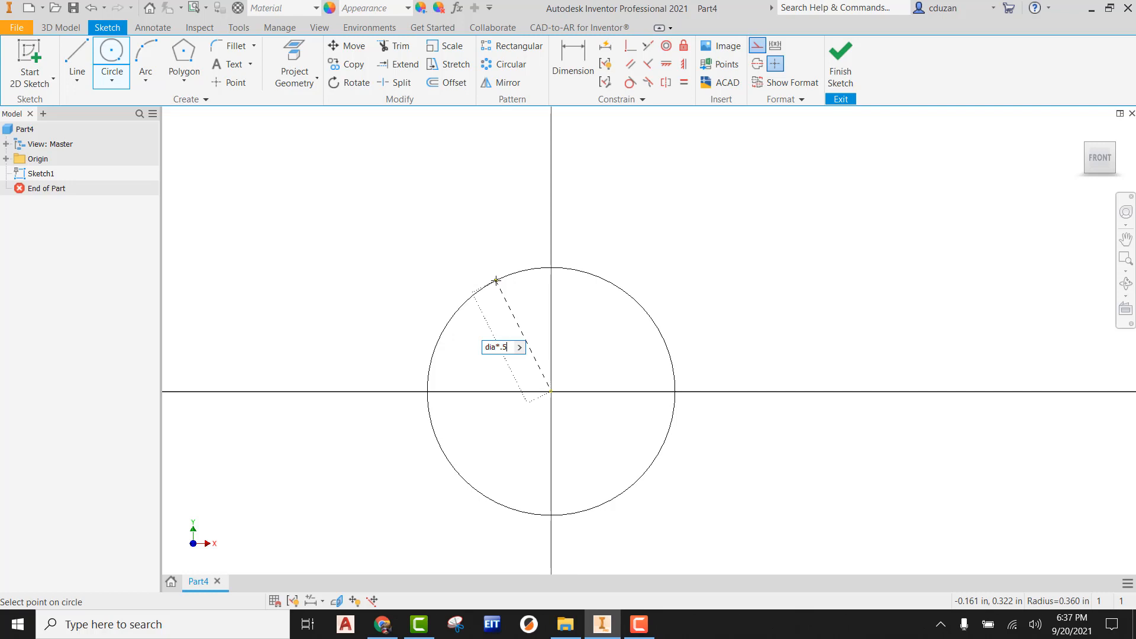
pyautogui.write('*.5')
pyautogui.press('Return')
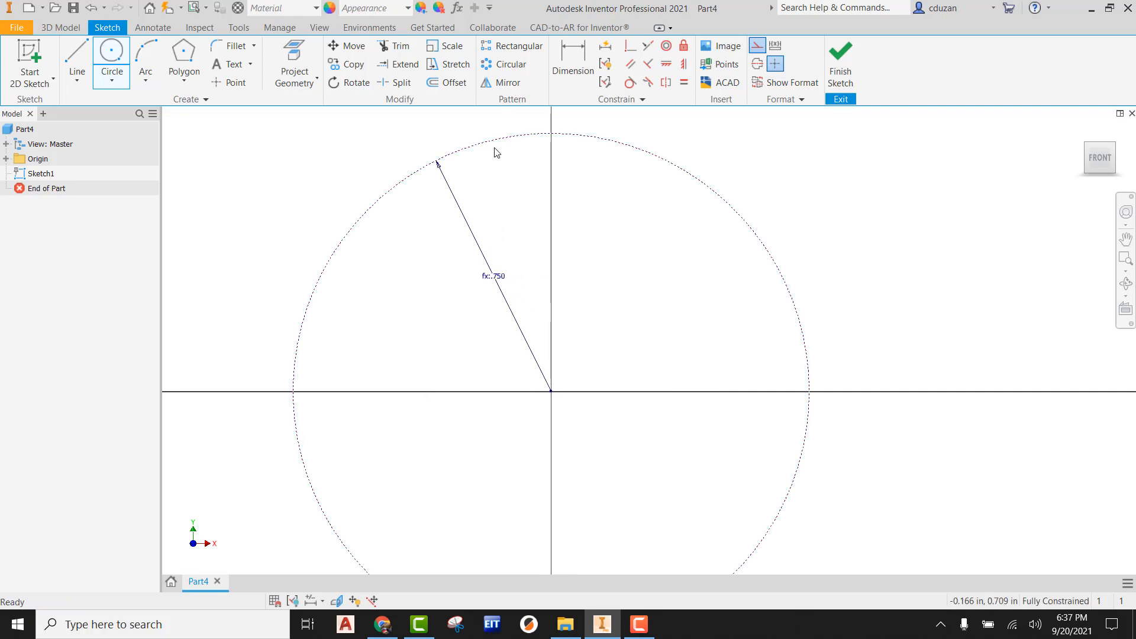
pyautogui.press('Escape')
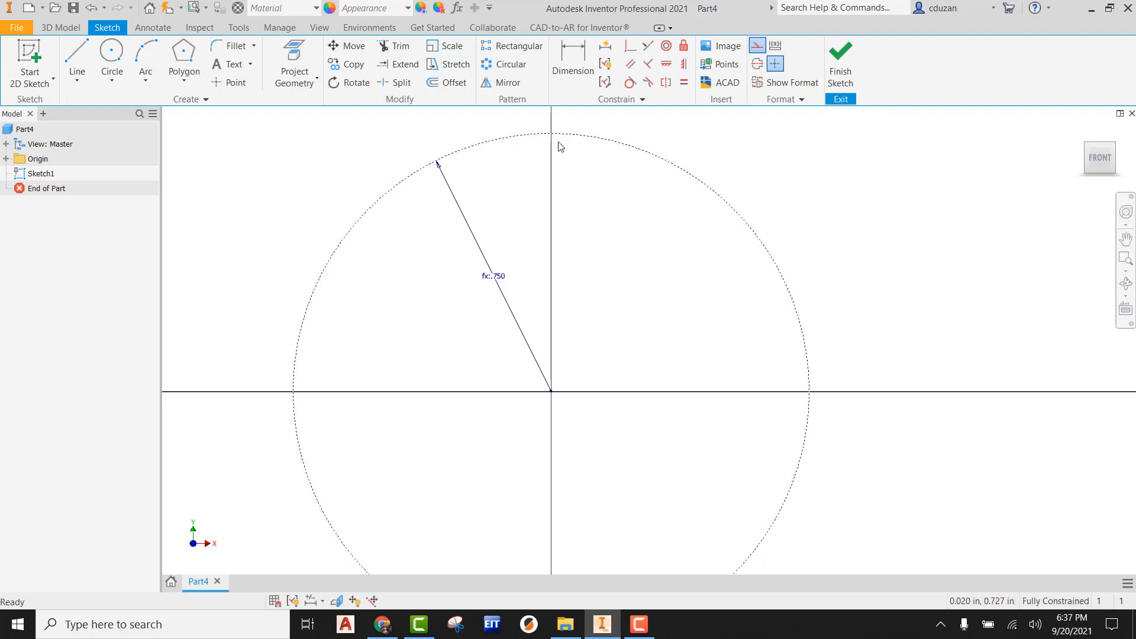
# - Sketch a second construction circle centred on the origin with the radius dia*.25
pyautogui.click(112, 58)
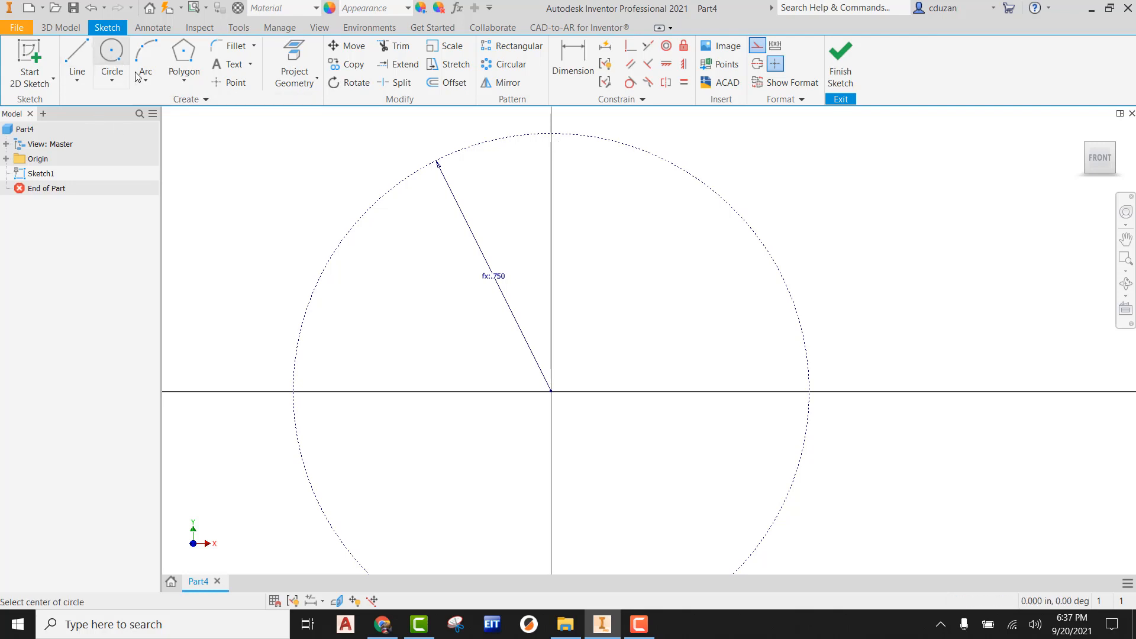
pyautogui.click(552, 391)
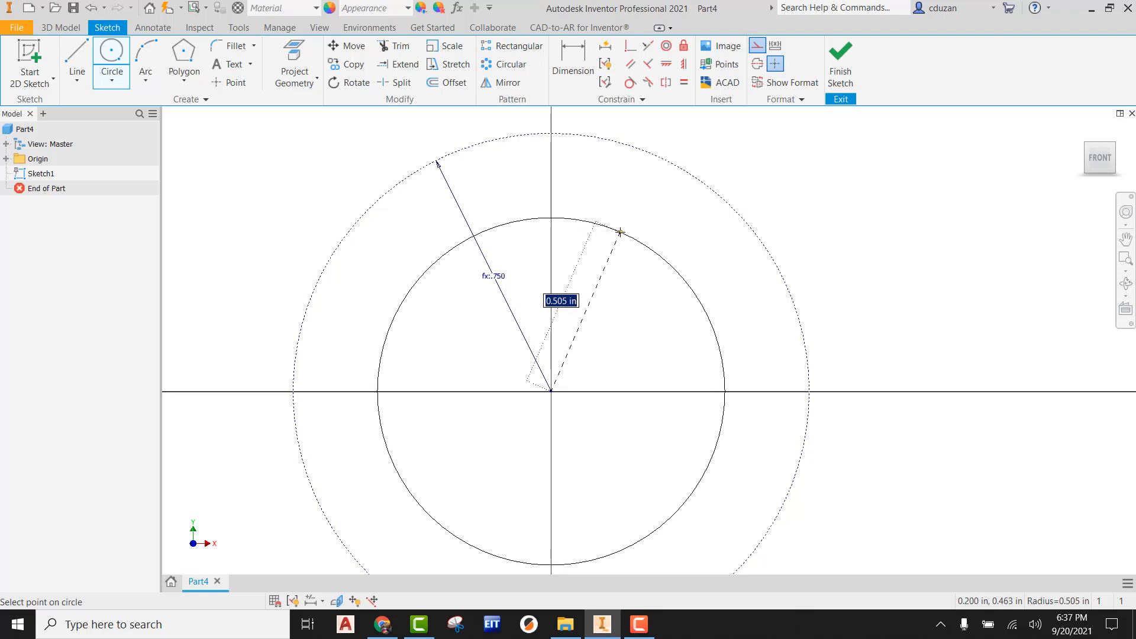
pyautogui.write('dia')
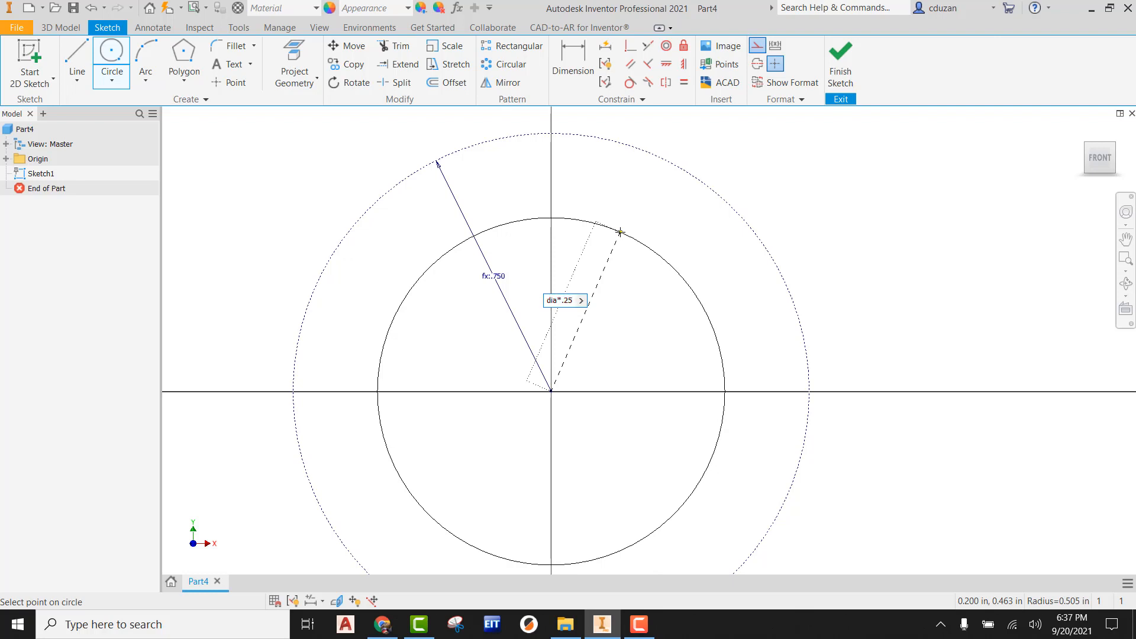
pyautogui.write('*.25')
pyautogui.press('Return')
pyautogui.scroll(-2, 673, 248)
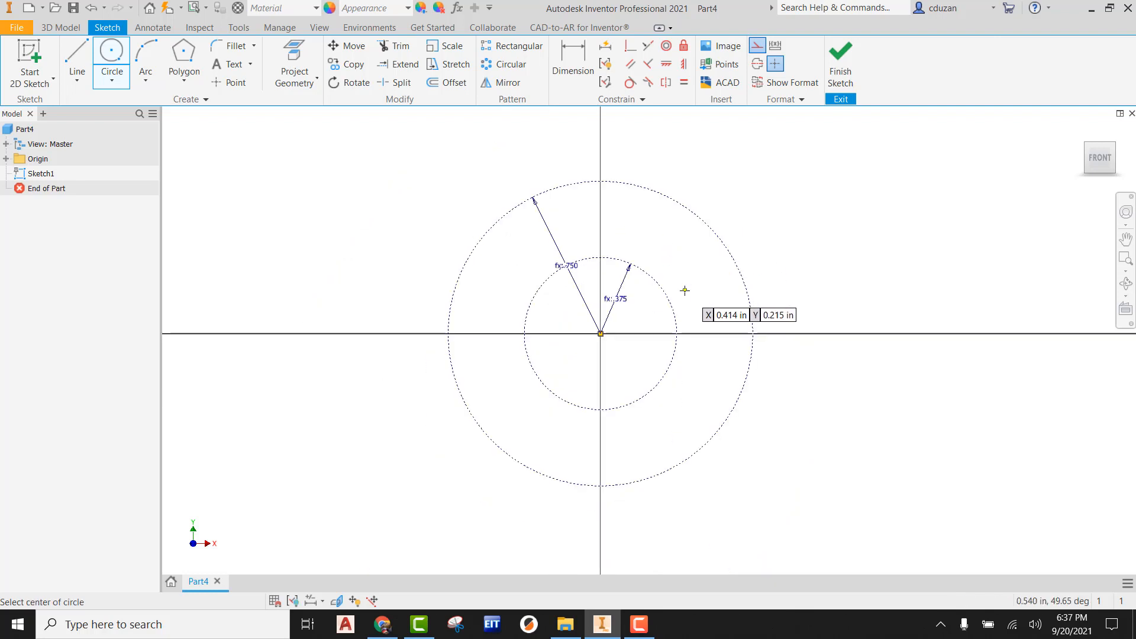
pyautogui.press('Escape')
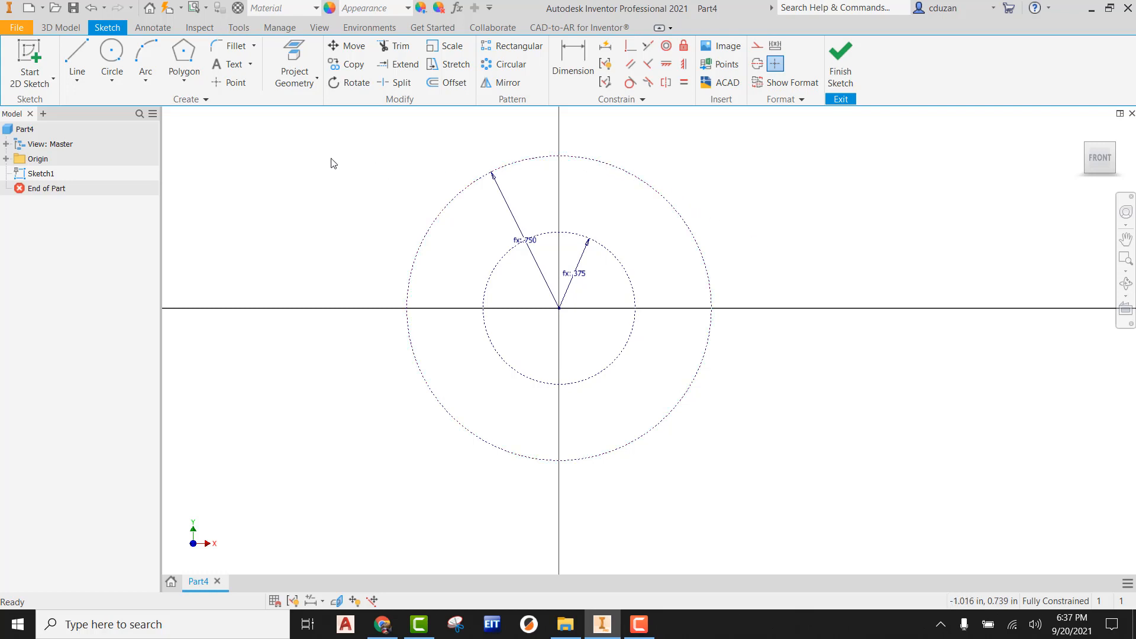
# - Begin a parametric Equation Curve in polar coordinates with r(t) set to dia/4*t+dia/4
pyautogui.click(83, 82)
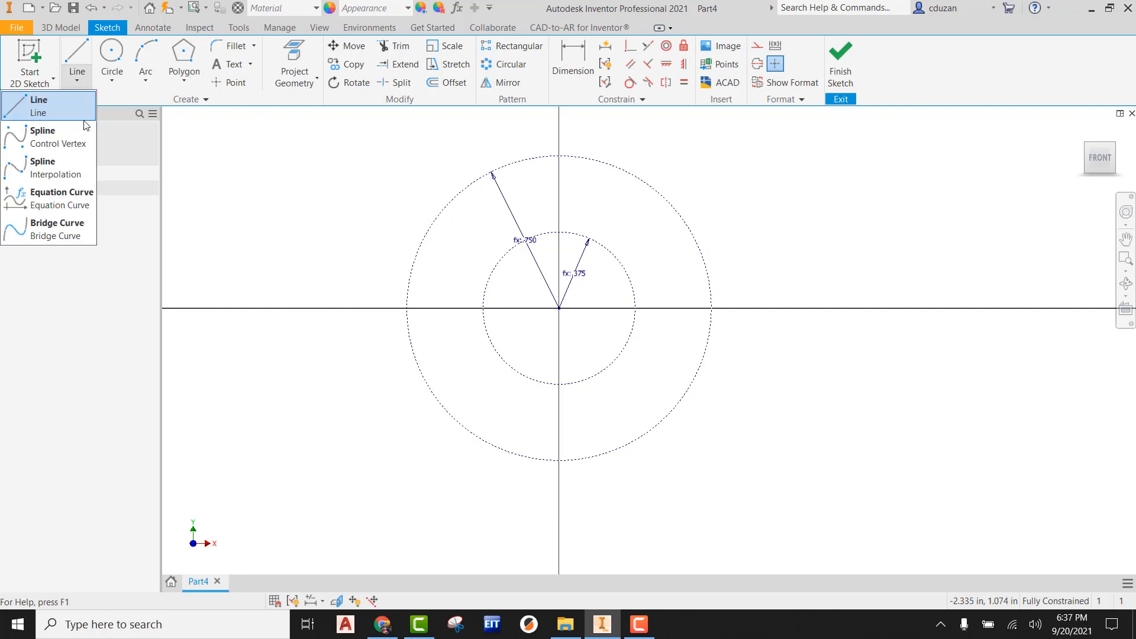
pyautogui.click(59, 197)
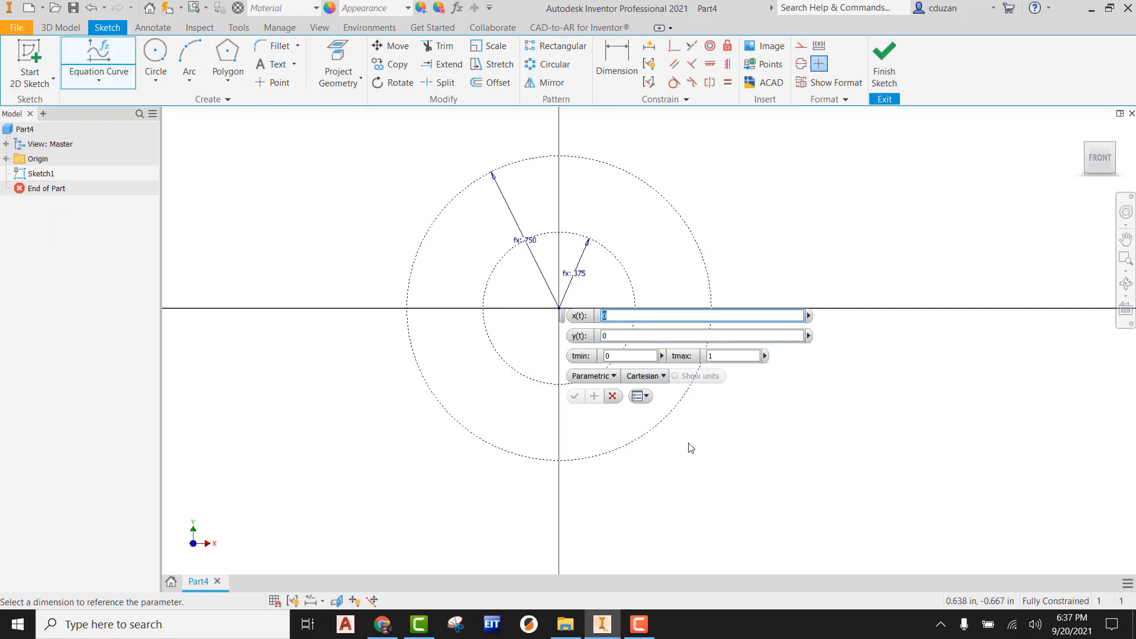
pyautogui.click(649, 376)
pyautogui.click(653, 407)
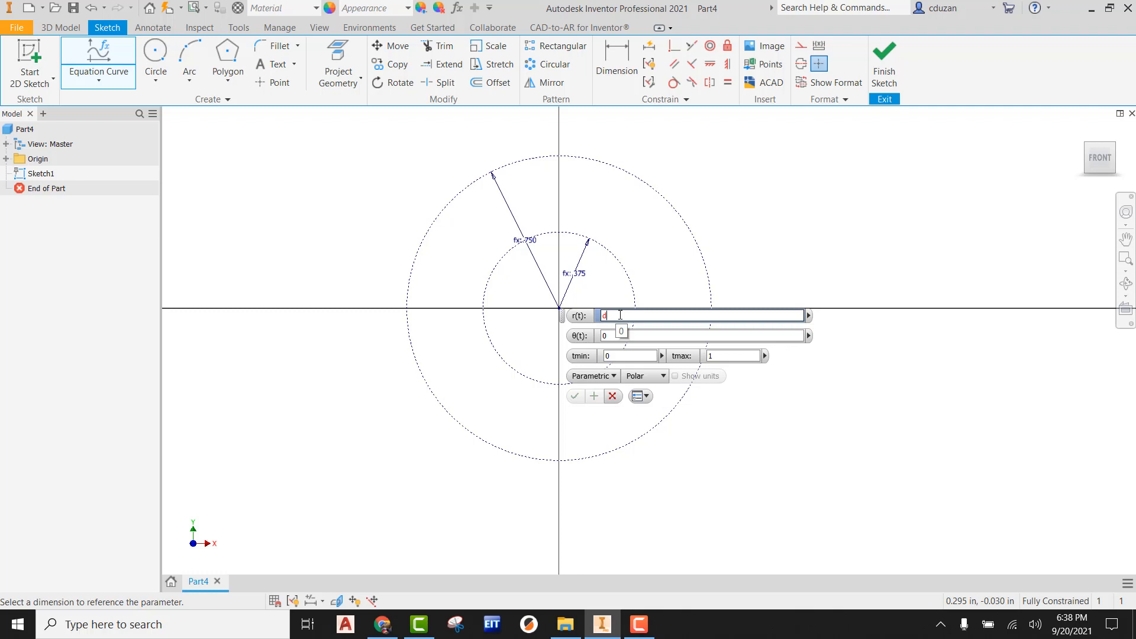
pyautogui.write('/4')
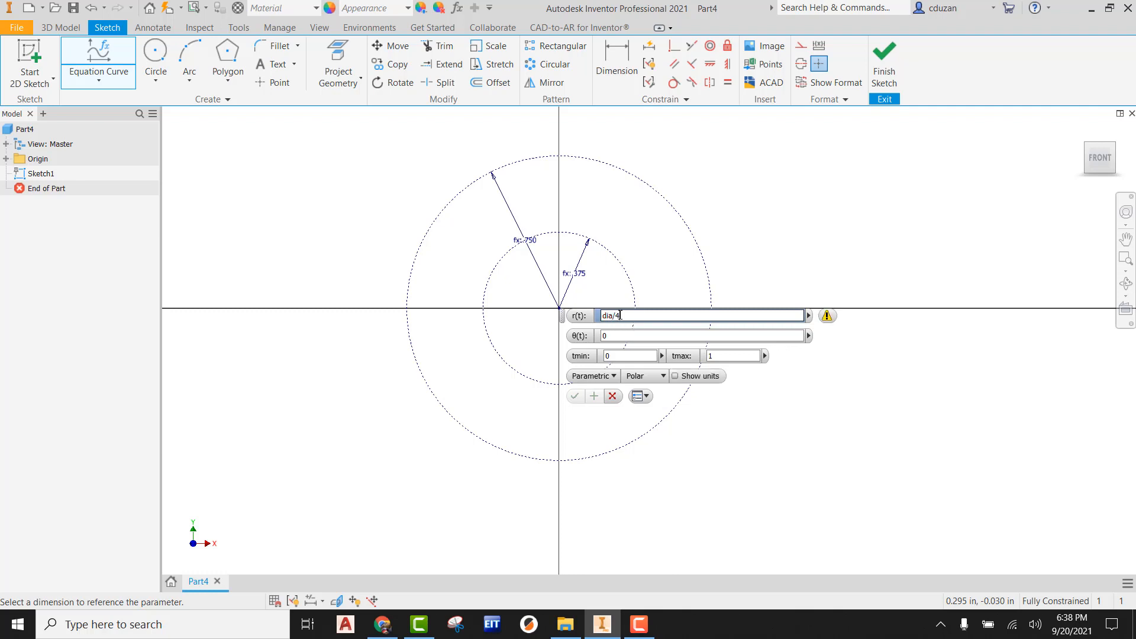
pyautogui.write('*t')
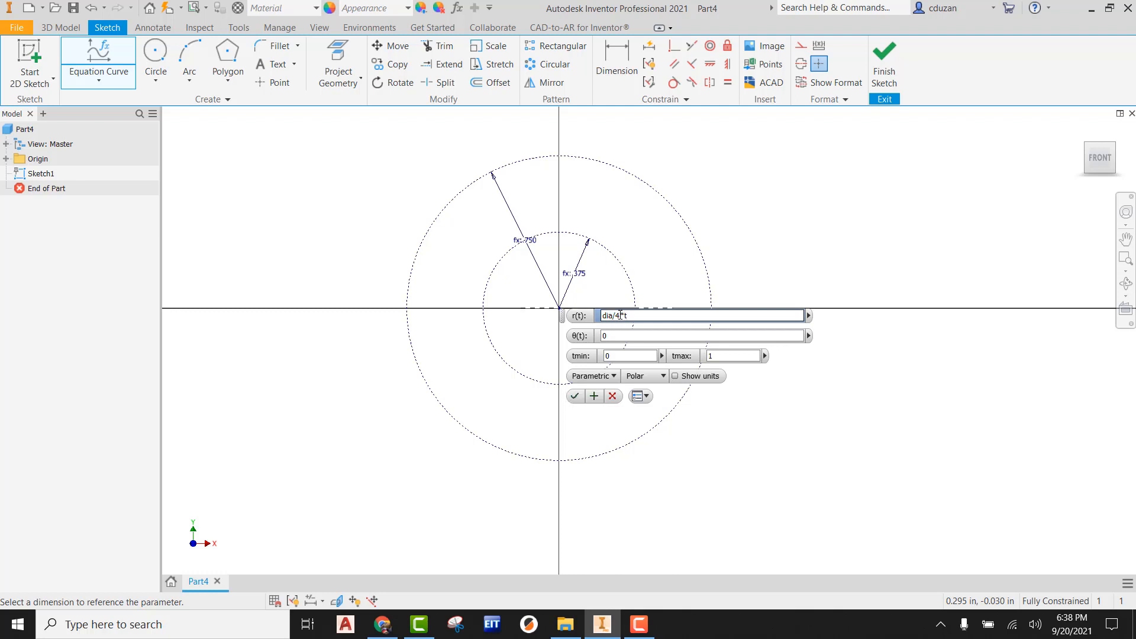
pyautogui.write('+dia/4')
# - Set the curve's θ(t) to t*360 over t from 0 to 1 and create the spiral
pyautogui.click(598, 336)
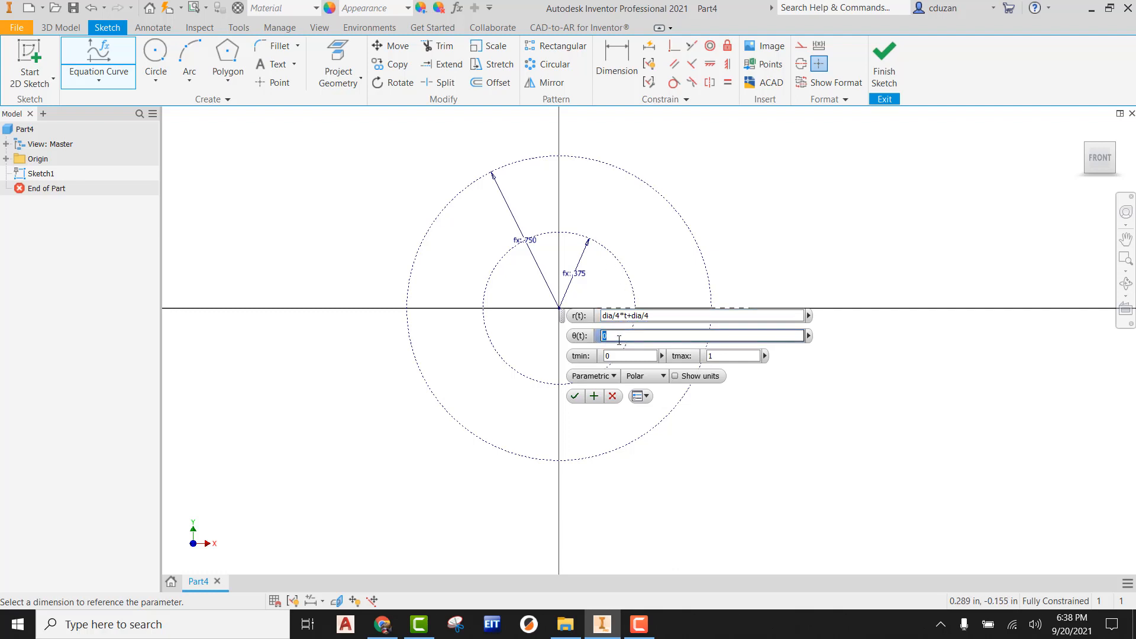
pyautogui.write('t*36')
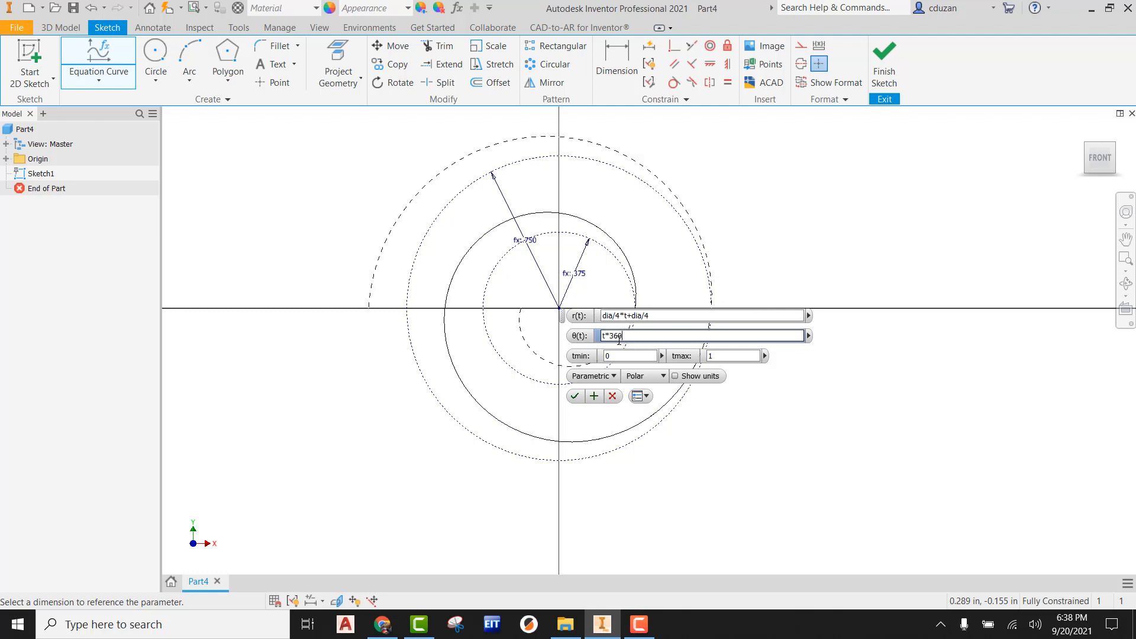
pyautogui.moveTo(628, 241); pyautogui.dragTo(460, 249, button='middle')
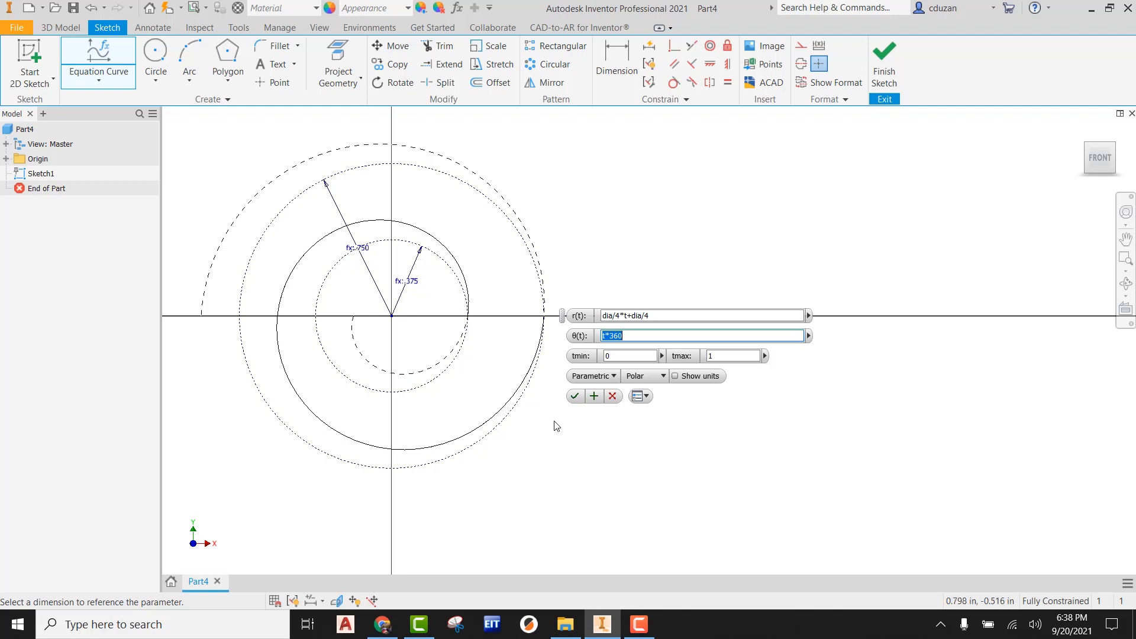
pyautogui.click(575, 396)
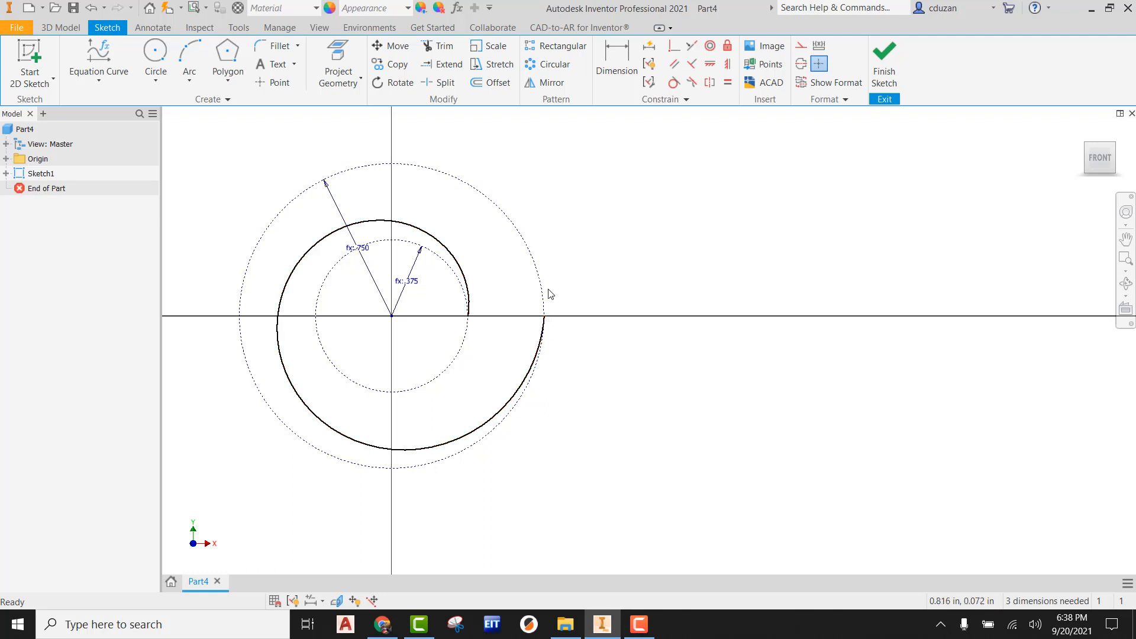
# - Draw a line joining the spiral's inner and outer endpoints to close the profile
pyautogui.click(110, 79)
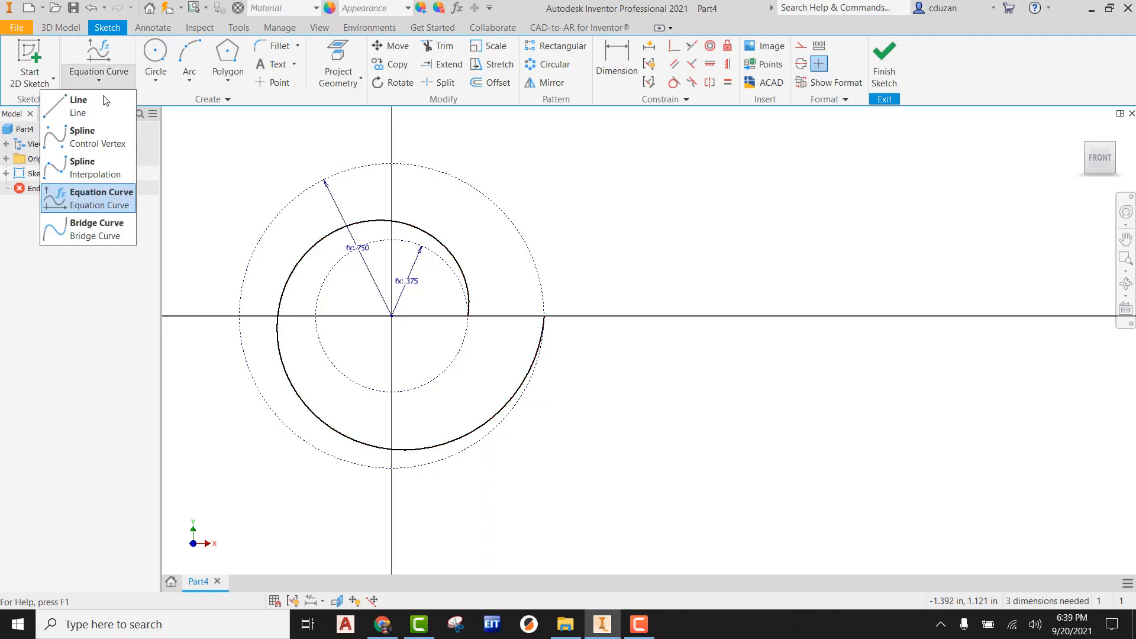
pyautogui.click(80, 101)
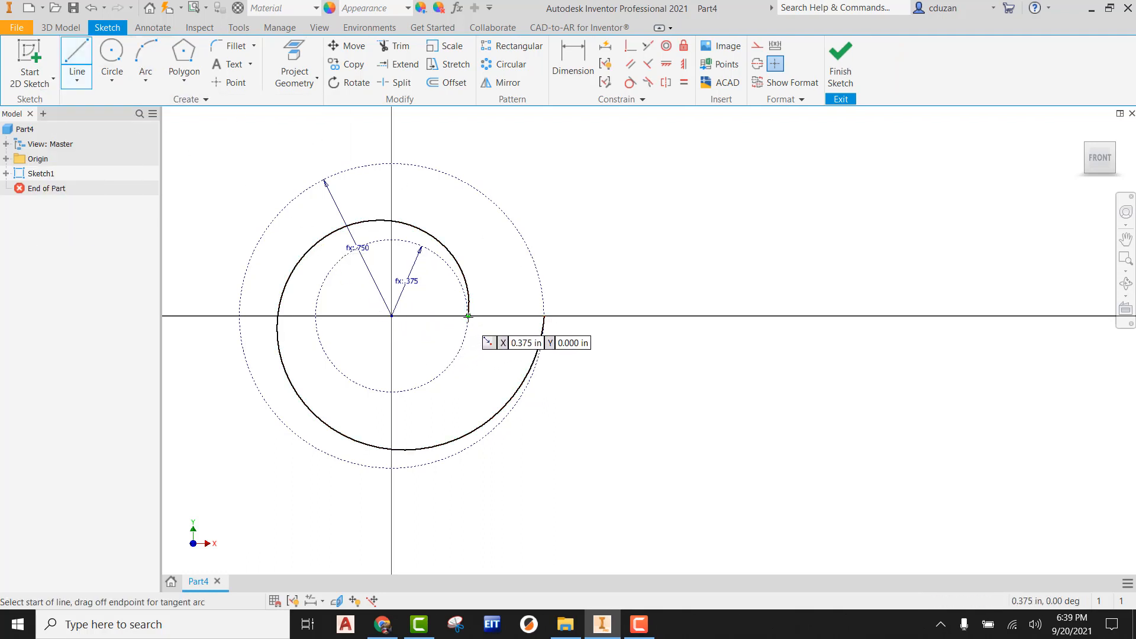
pyautogui.click(468, 316)
pyautogui.click(544, 316)
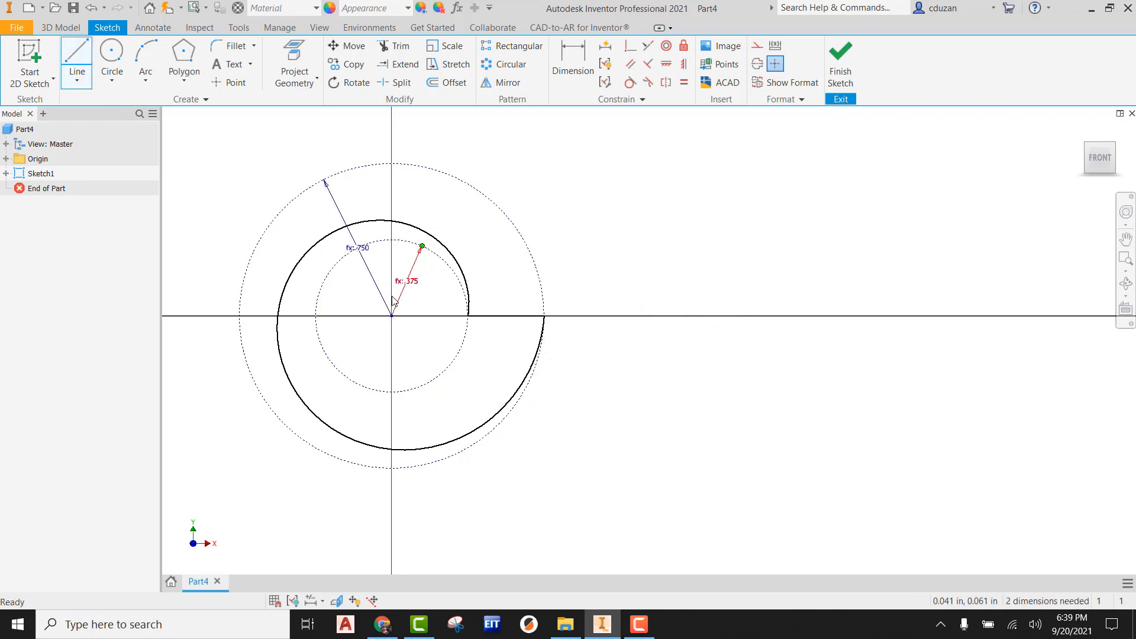
pyautogui.press('Escape')
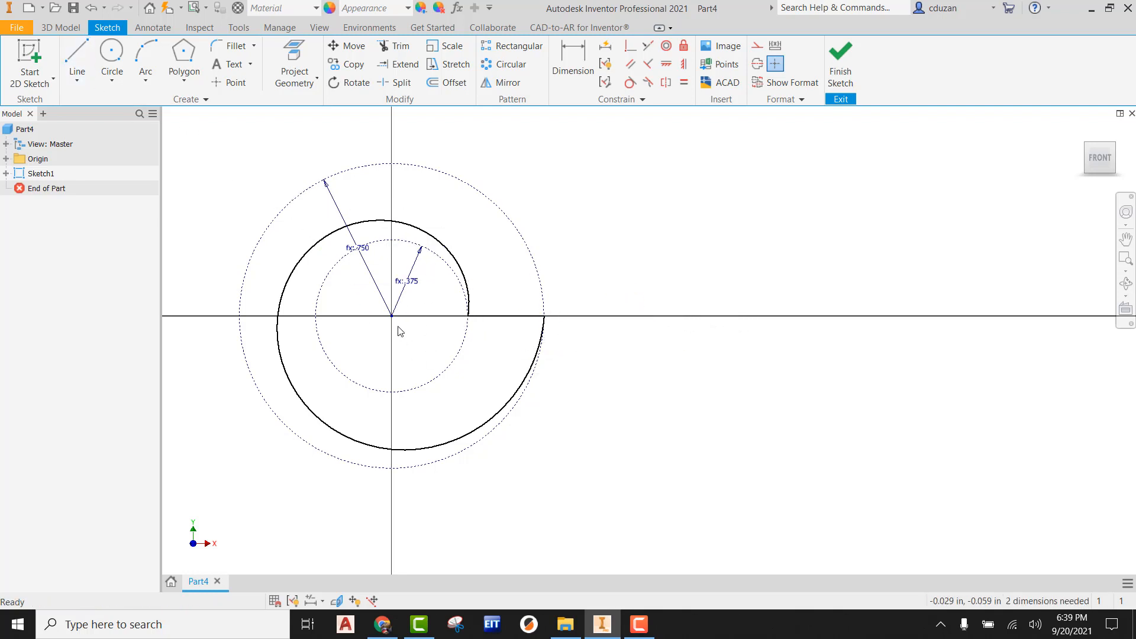
# - Sketch a circle centred on the origin with its diameter set to the hole parameter, and finish the sketch
pyautogui.click(108, 54)
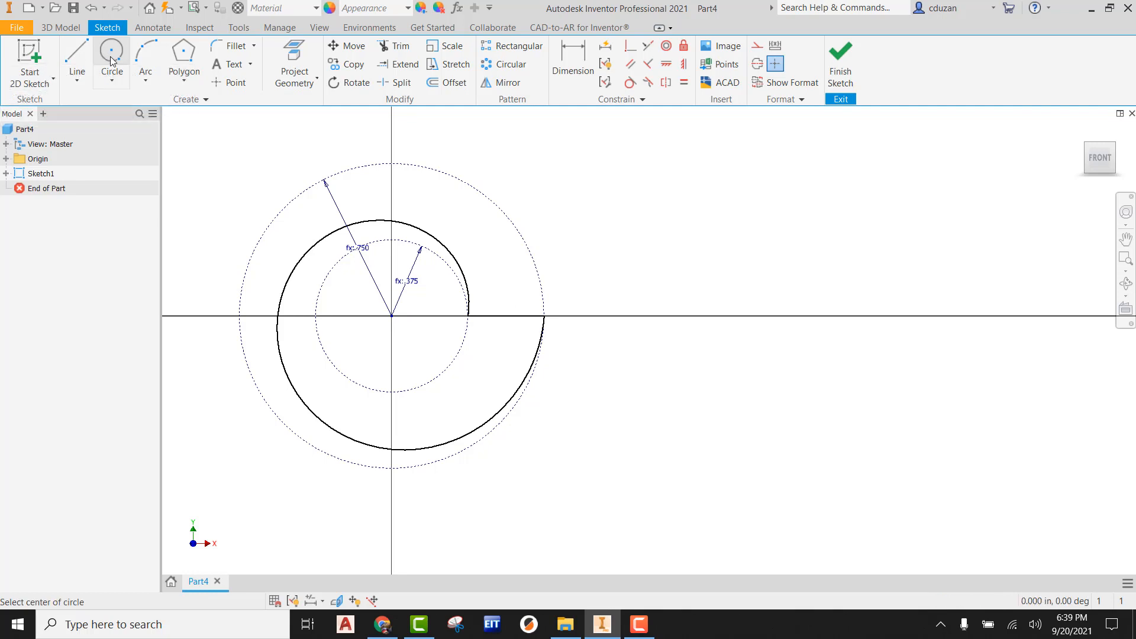
pyautogui.click(391, 316)
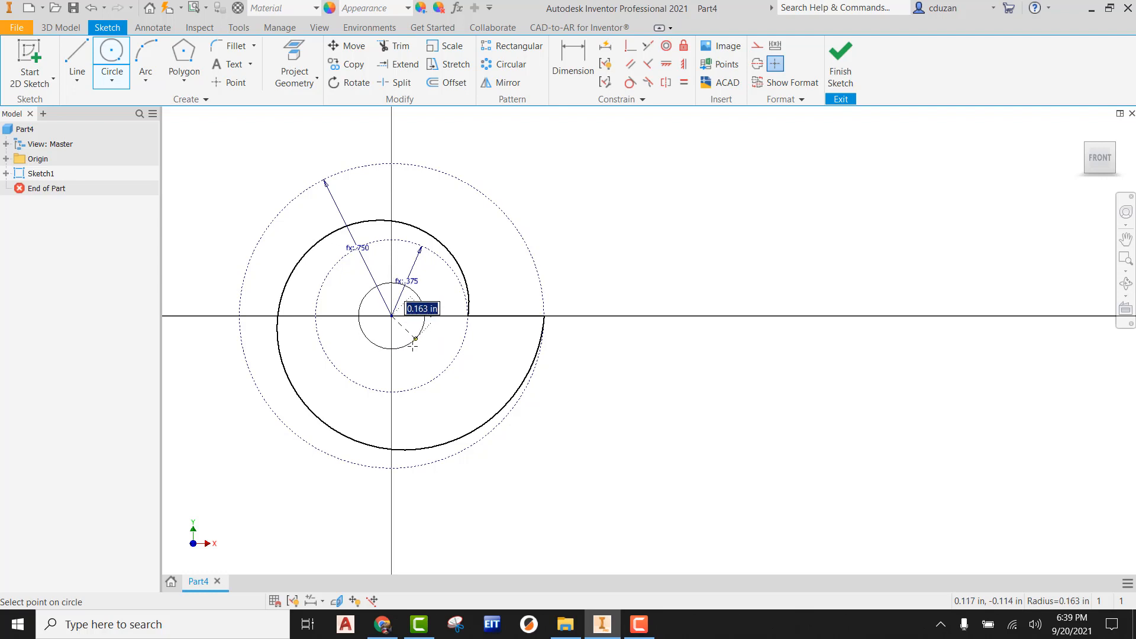
pyautogui.rightClick(407, 350)
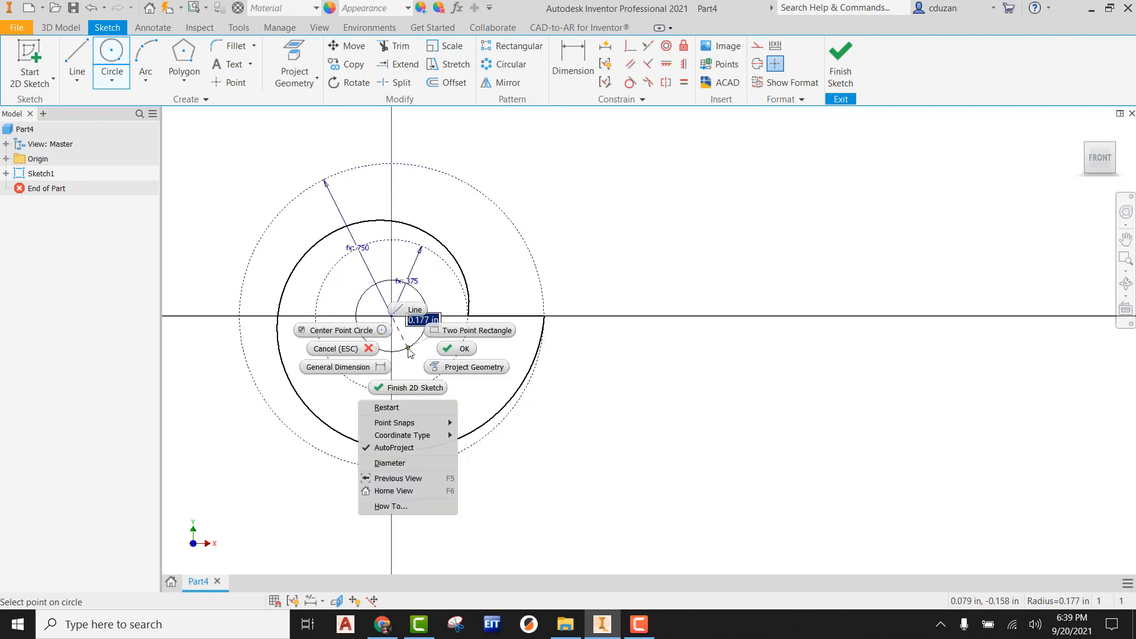
pyautogui.click(397, 465)
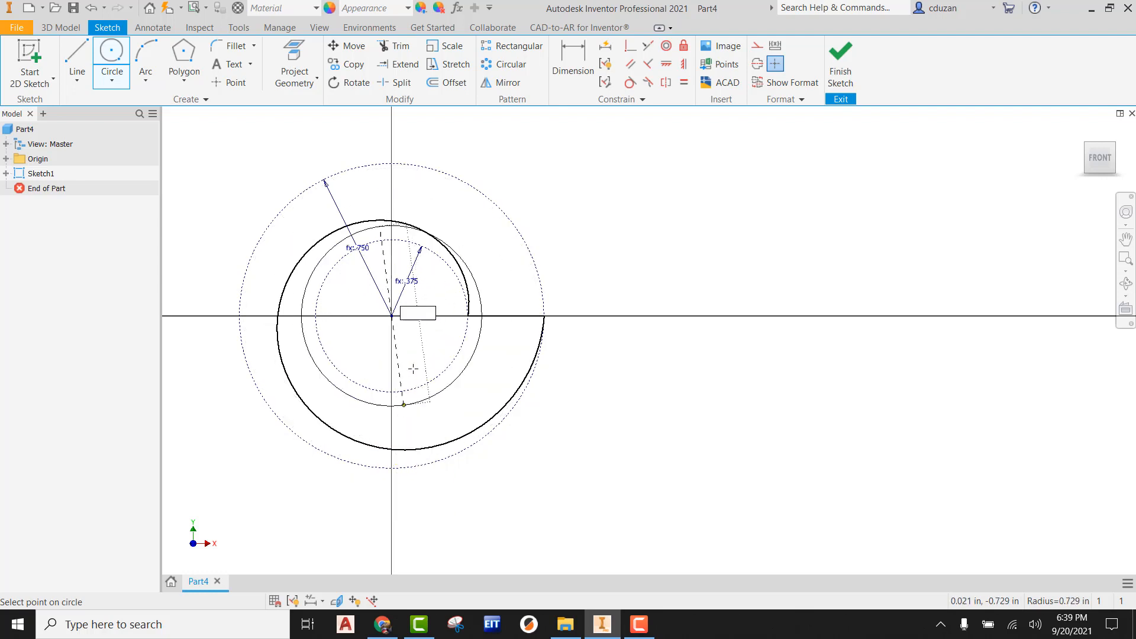
pyautogui.write('hol')
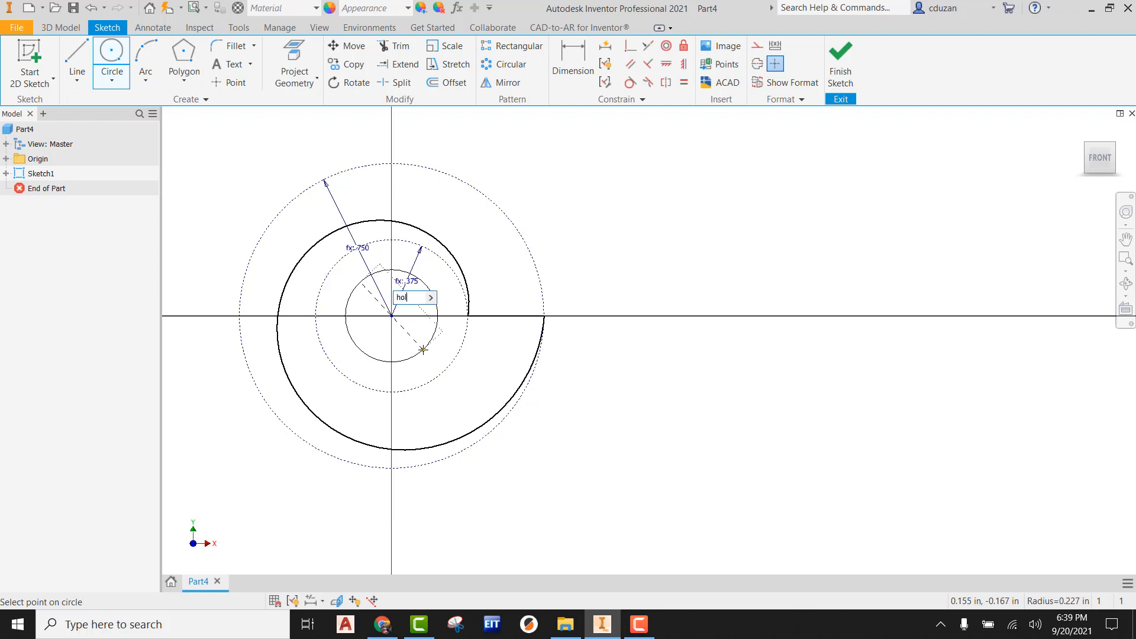
pyautogui.press('Return')
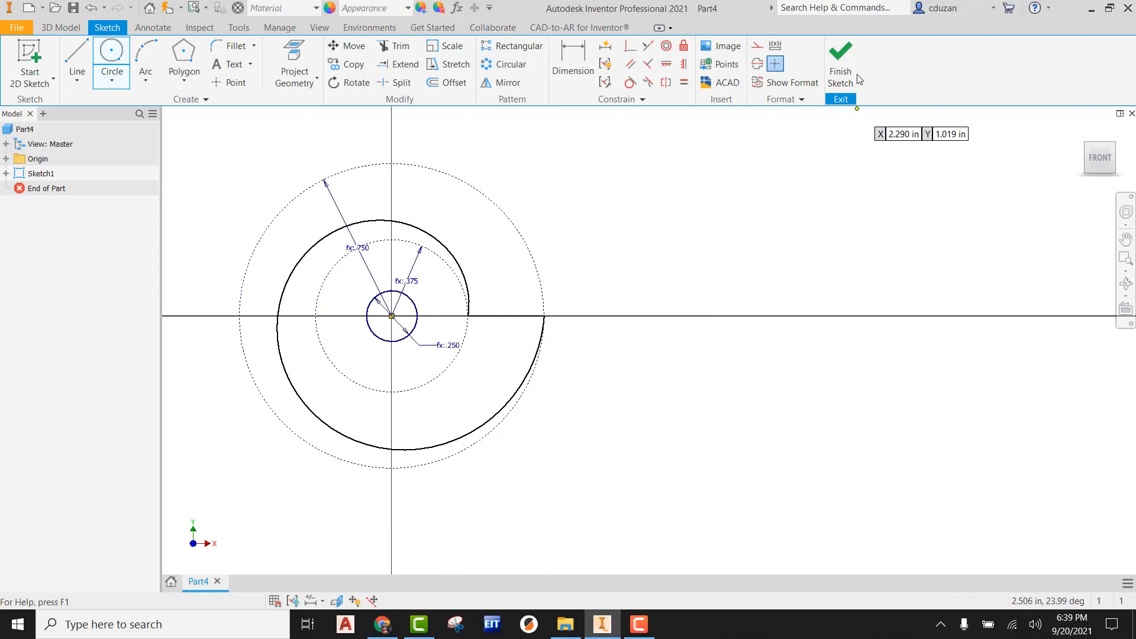
pyautogui.click(841, 65)
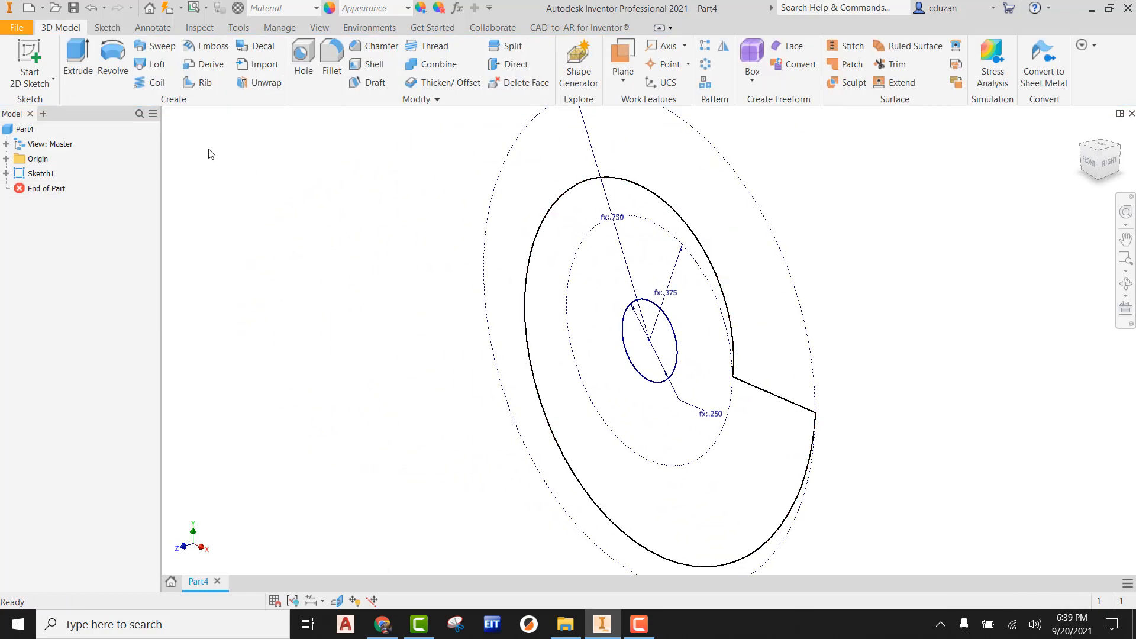
# - Extrude the spiral profile symmetrically about the sketch plane by the distance thk
pyautogui.click(77, 58)
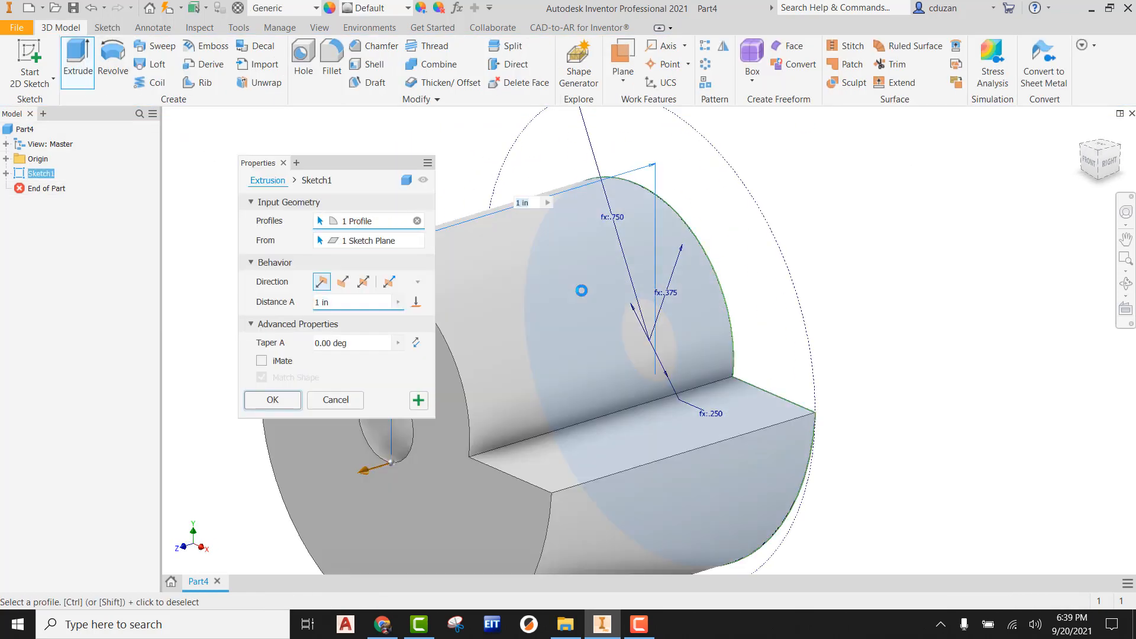
pyautogui.click(363, 282)
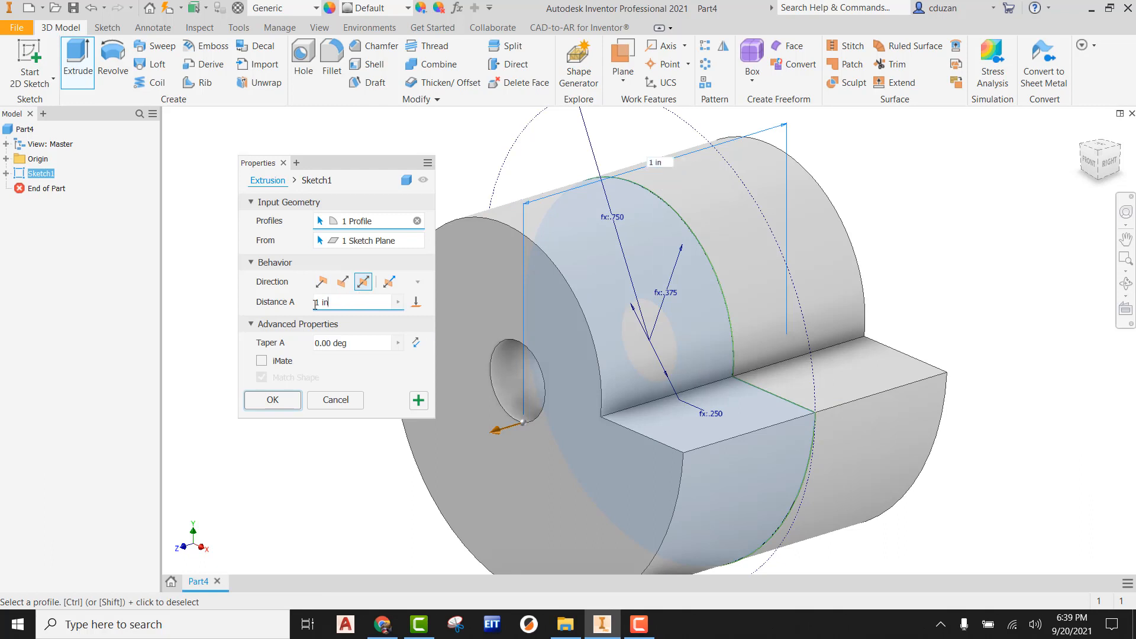
pyautogui.moveTo(315, 305); pyautogui.dragTo(276, 304)
pyautogui.write('.')
pyautogui.press('BackSpace')
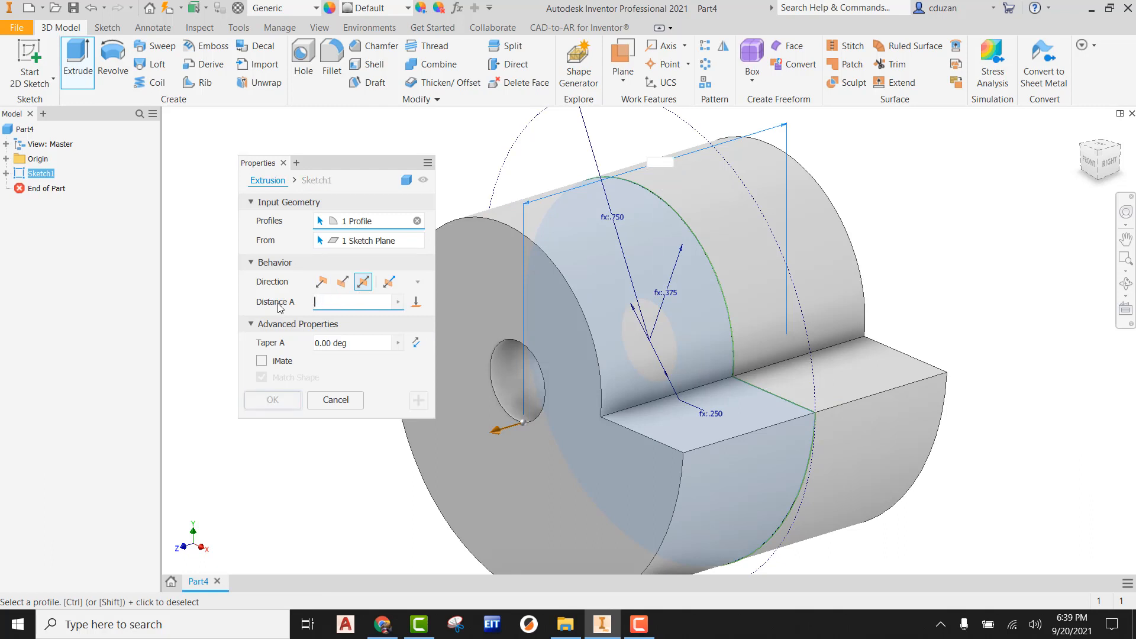
pyautogui.write('thk')
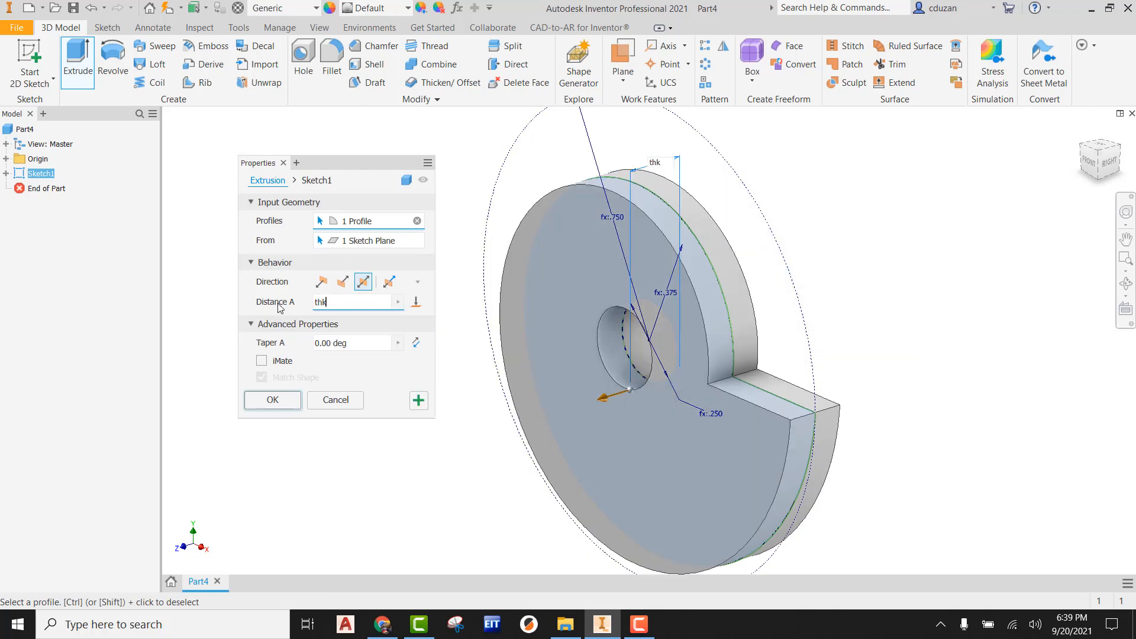
pyautogui.click(272, 395)
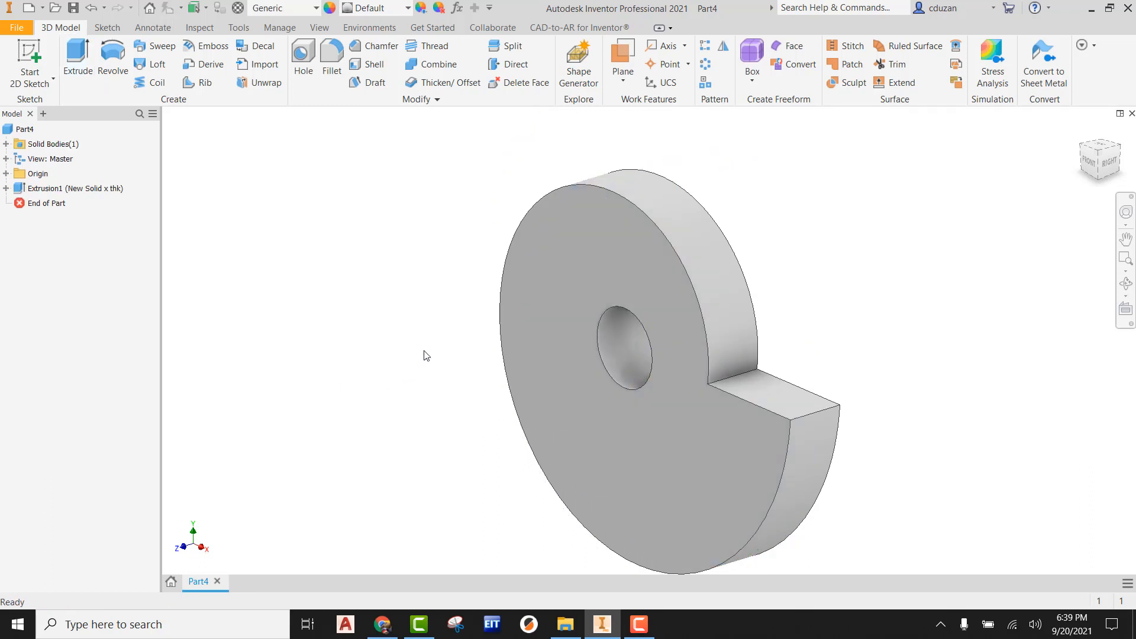
# - Test the parametric part by setting the dia user parameter to 2 in and 3 in
pyautogui.scroll(-3, 639, 342)
pyautogui.moveTo(651, 346); pyautogui.dragTo(949, 348, button='middle')
pyautogui.click(276, 28)
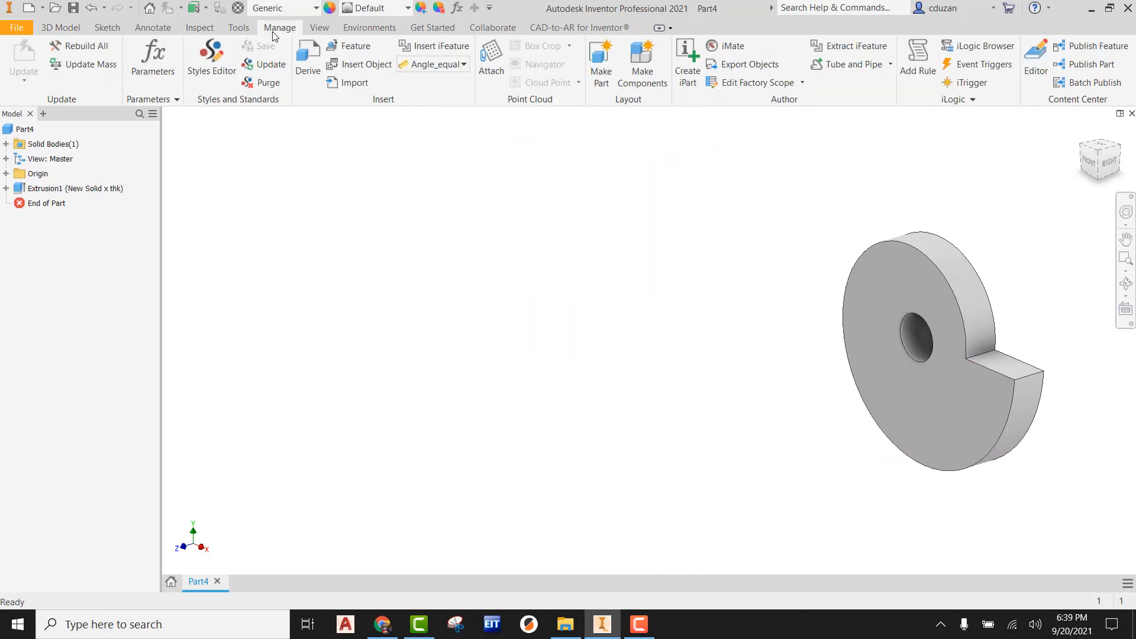
pyautogui.click(171, 62)
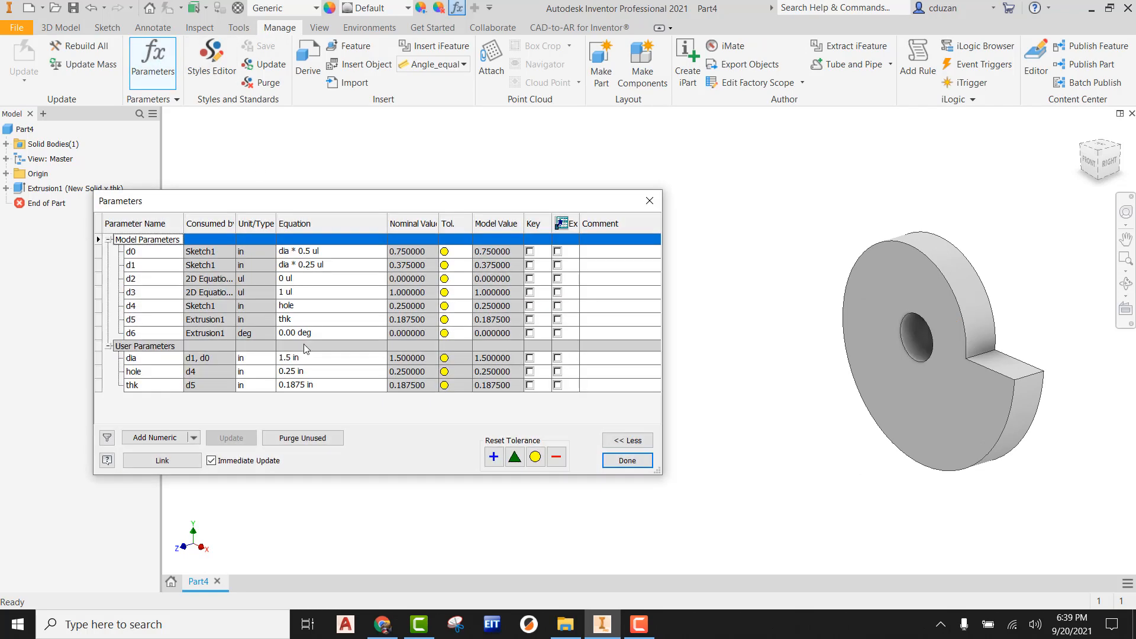
pyautogui.click(295, 361)
pyautogui.write('2')
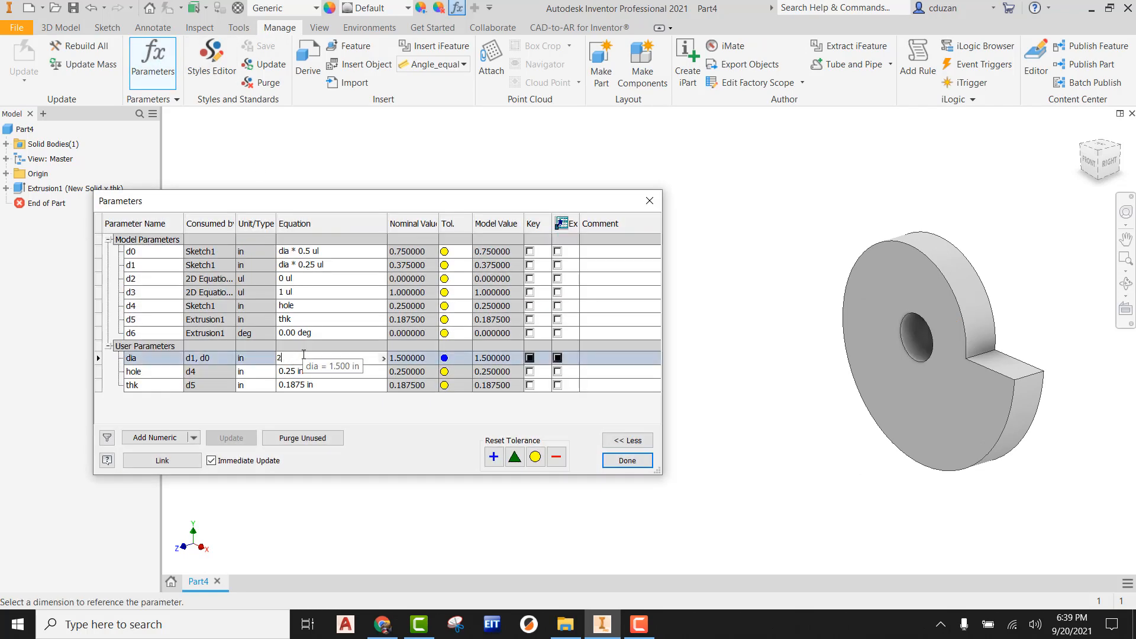
pyautogui.press('Return')
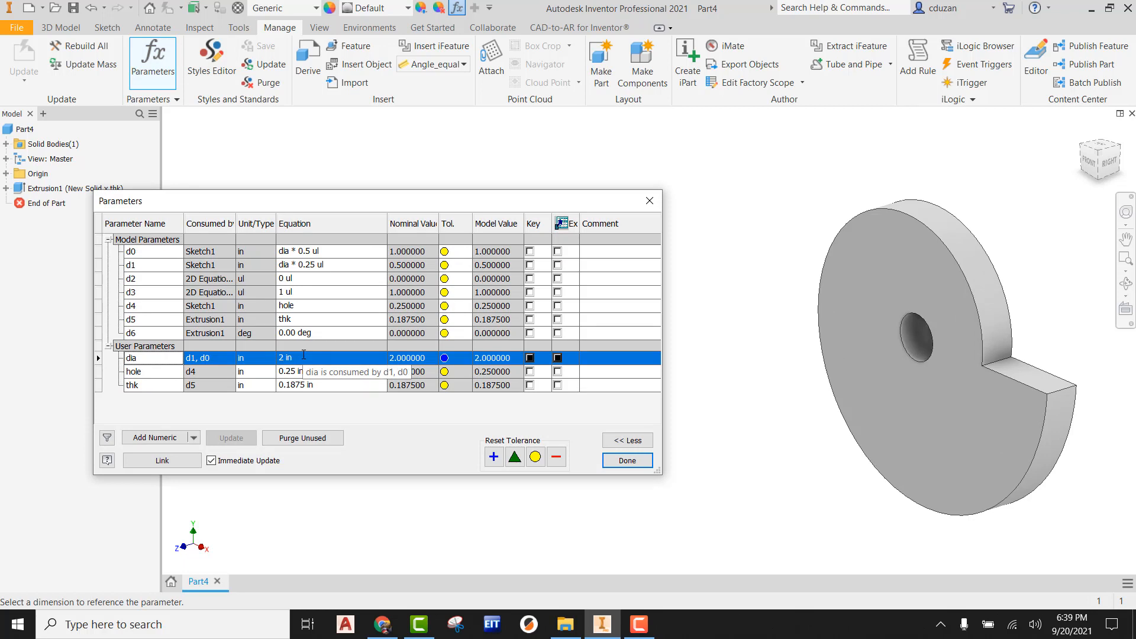
pyautogui.click(305, 359)
pyautogui.write('3')
pyautogui.press('Return')
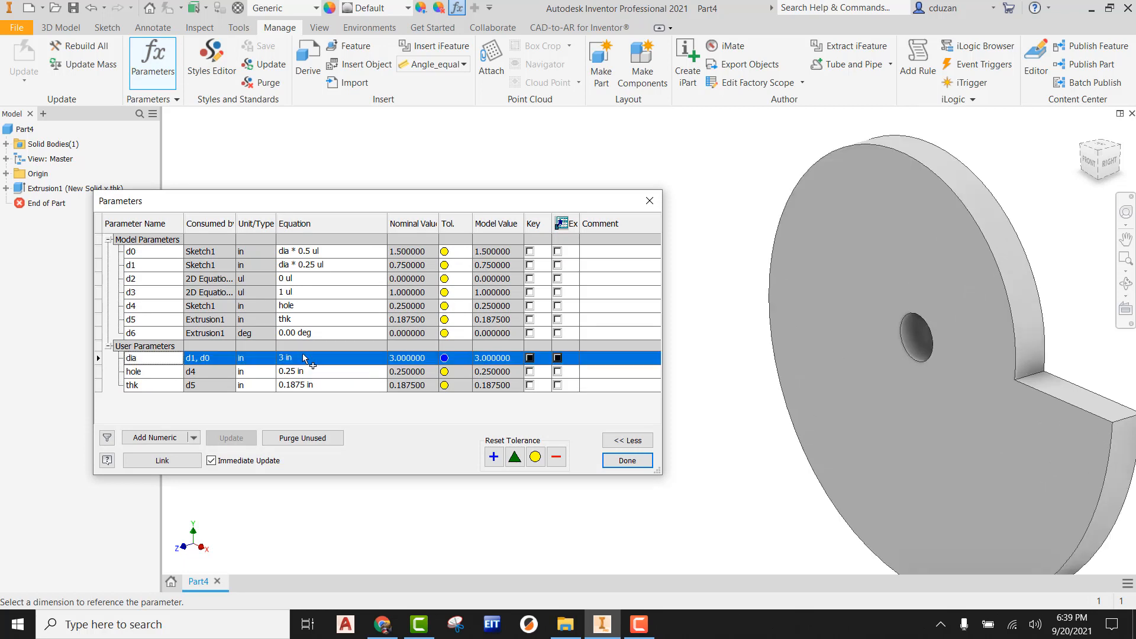
# - Test the dia user parameter with 1.5 in and 0.75 in
pyautogui.click(303, 358)
pyautogui.write('1')
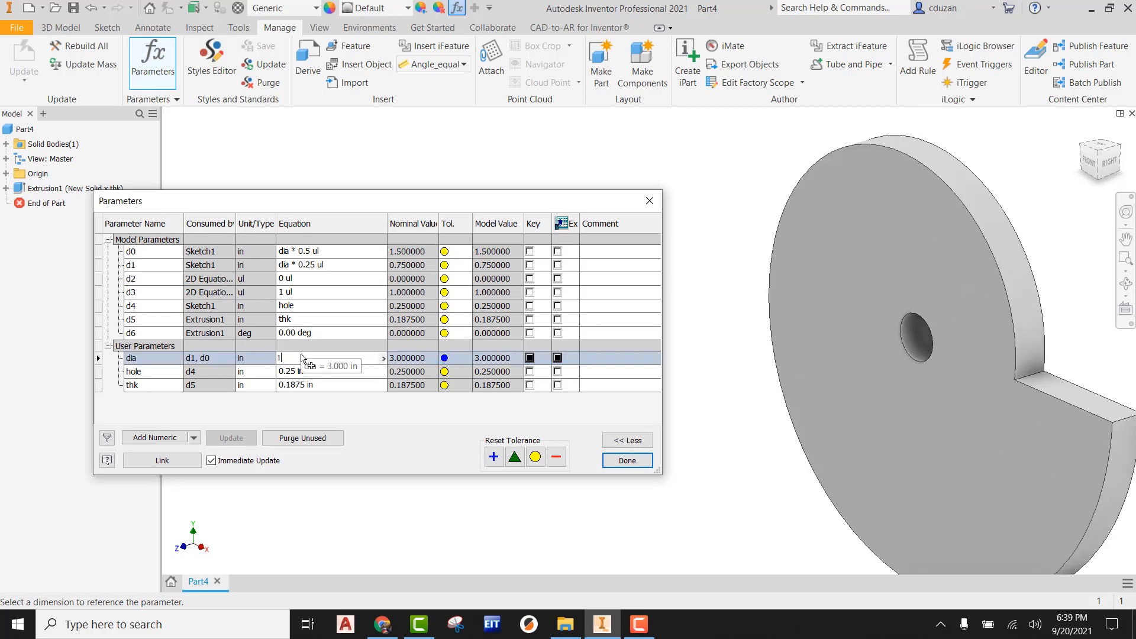
pyautogui.write('.5')
pyautogui.press('Return')
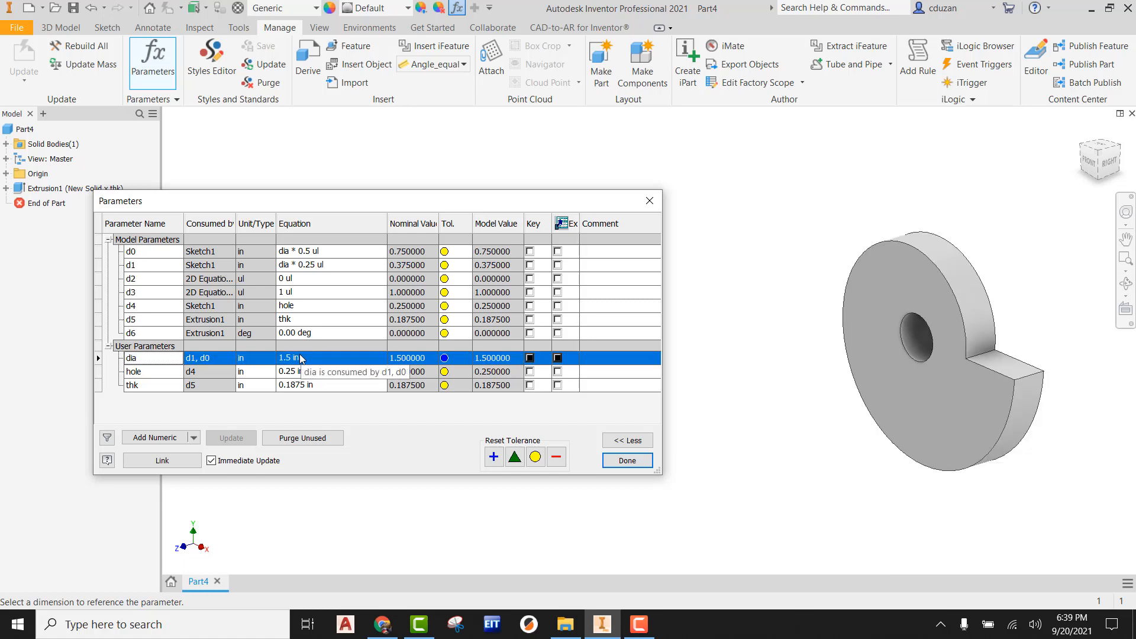
pyautogui.click(299, 359)
pyautogui.write('.')
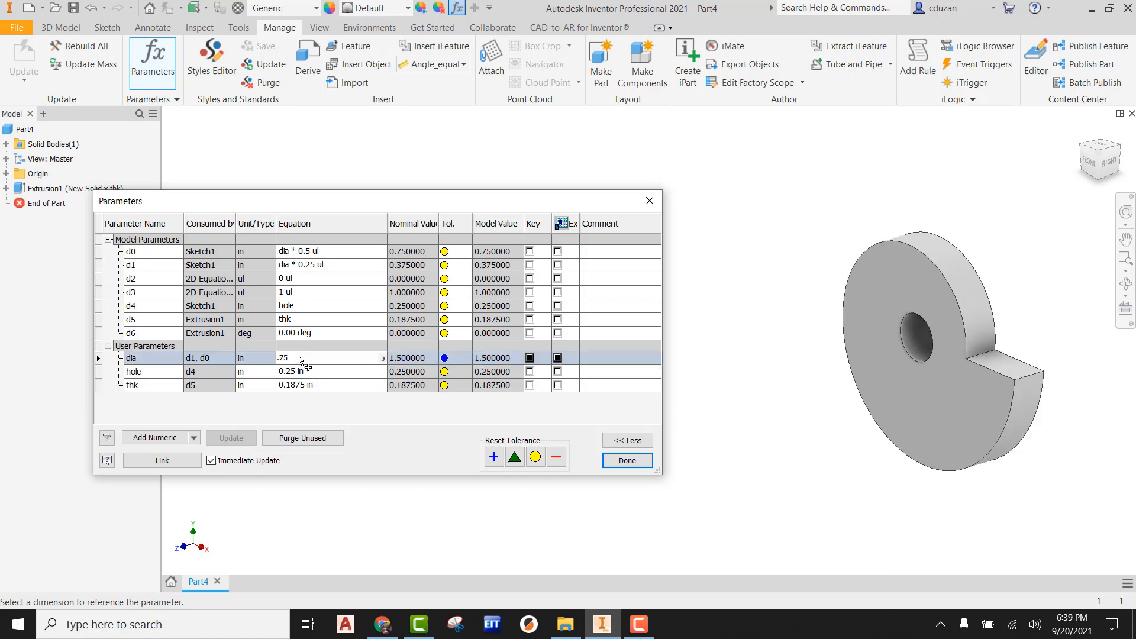
pyautogui.write('75')
pyautogui.press('Return')
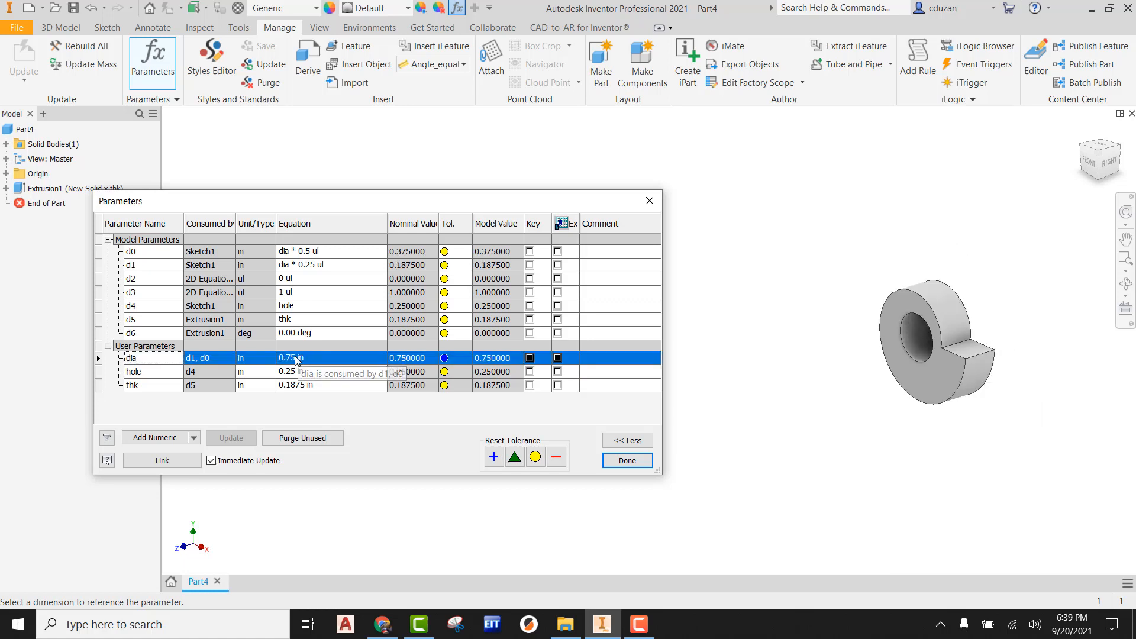
# - Restore the dia user parameter to 1.5 in and close the parameters dialog
pyautogui.click(298, 358)
pyautogui.write('1.5')
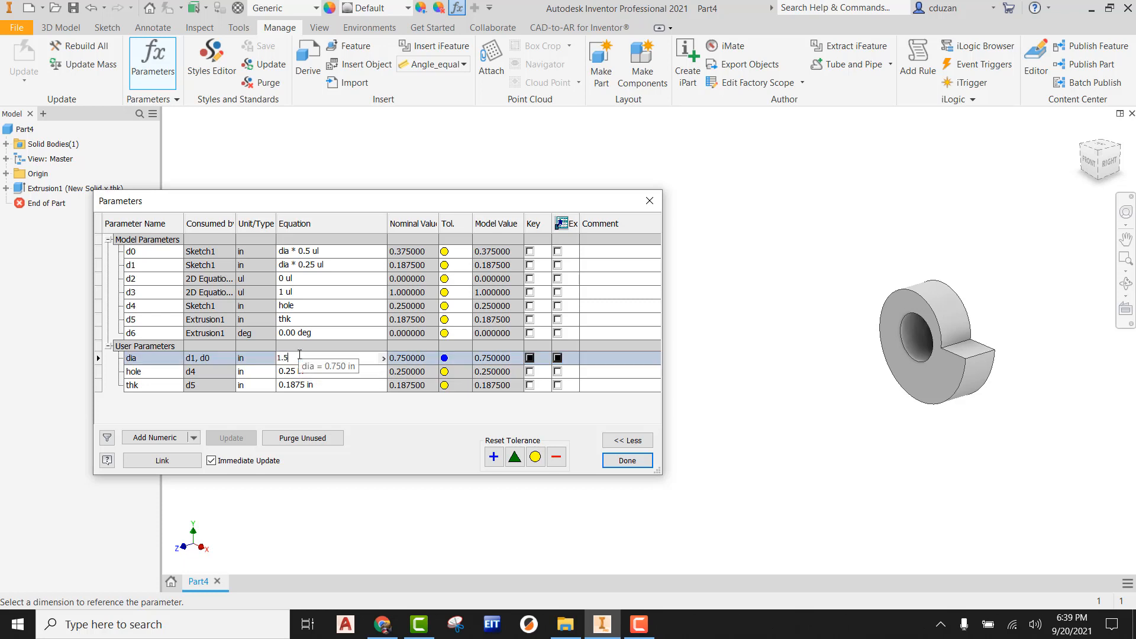
pyautogui.press('Return')
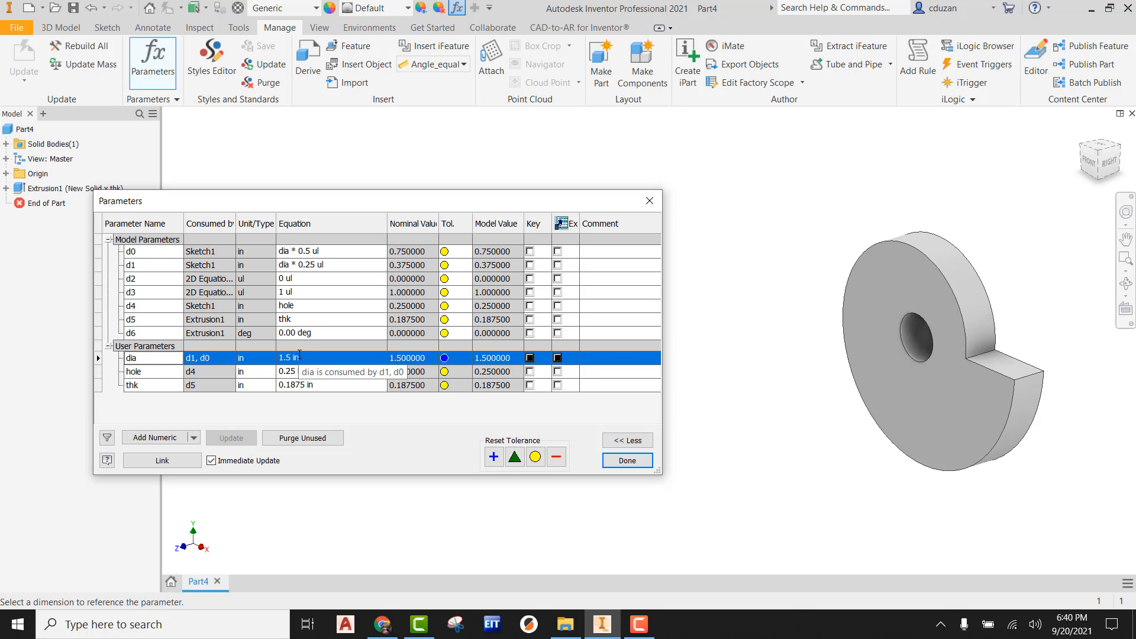
pyautogui.click(627, 460)
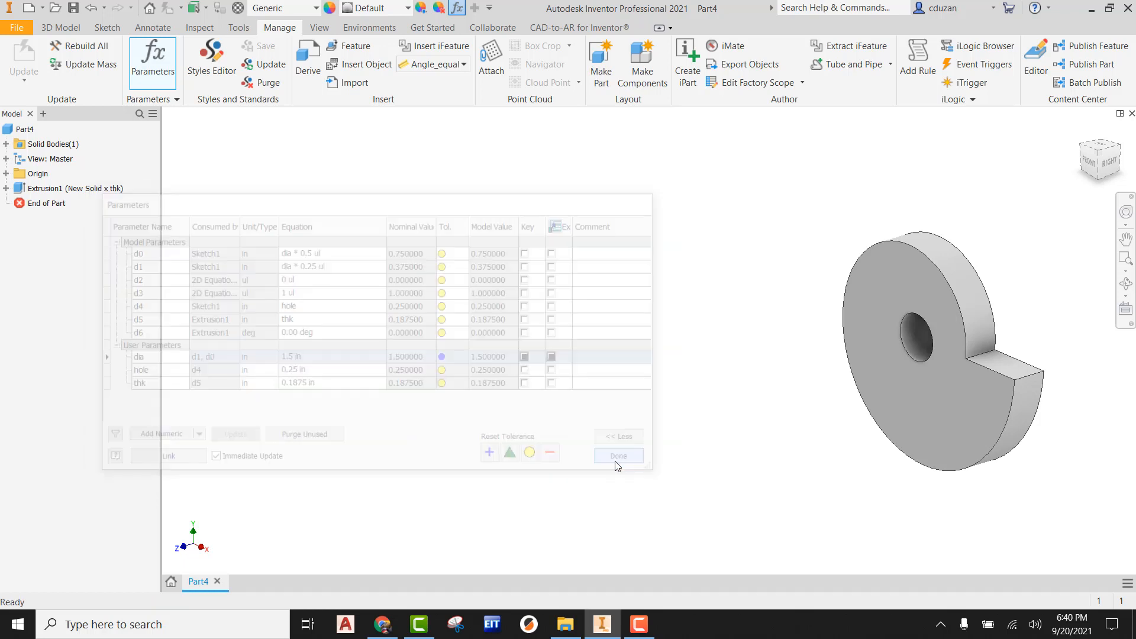
pyautogui.moveTo(710, 359); pyautogui.dragTo(401, 298, button='middle')
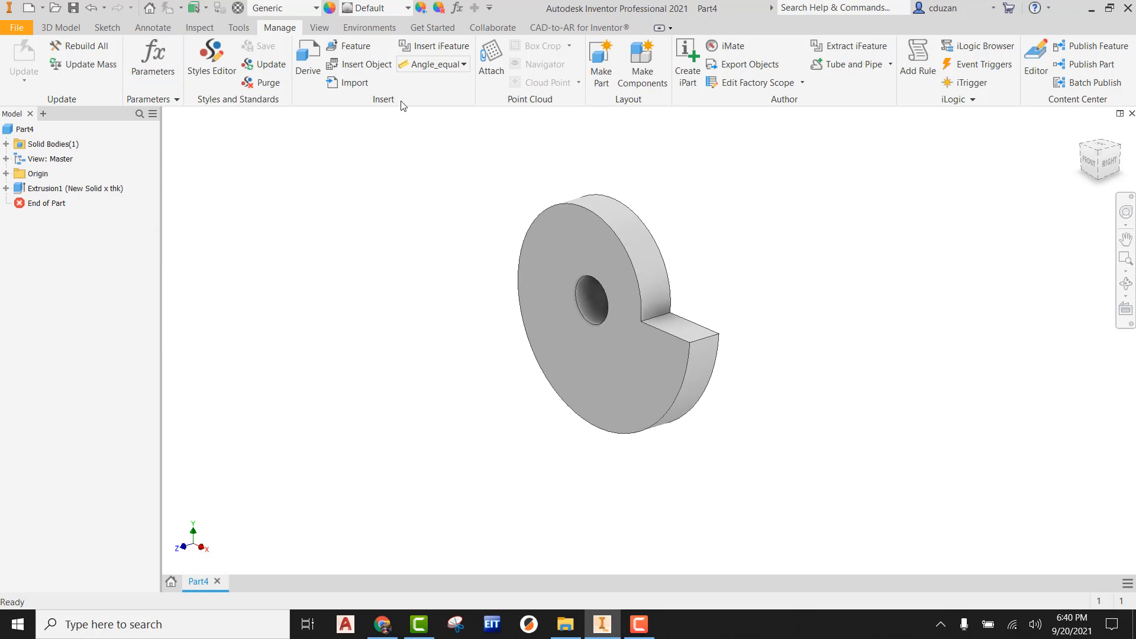
pyautogui.click(285, 8)
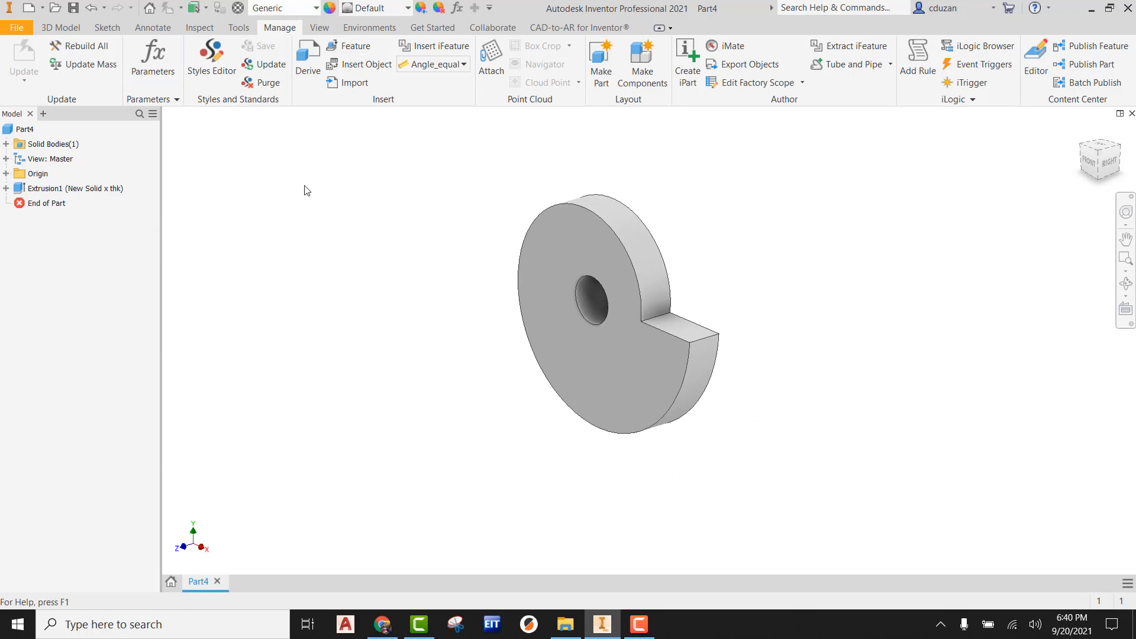
pyautogui.click(465, 191)
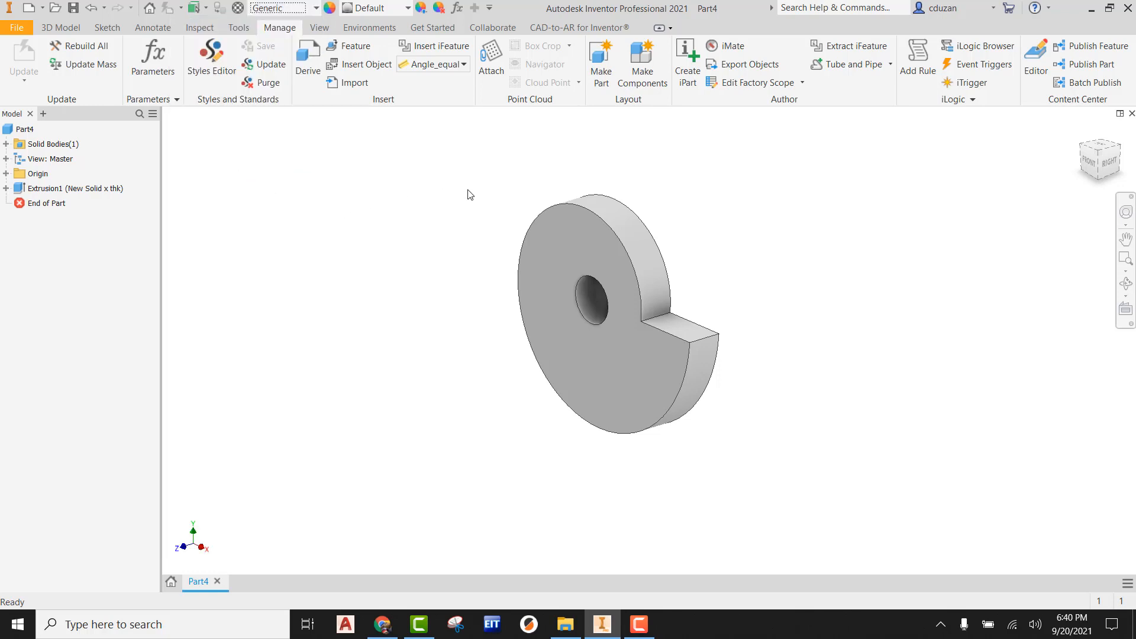
pyautogui.moveTo(470, 195); pyautogui.dragTo(467, 231, button='middle')
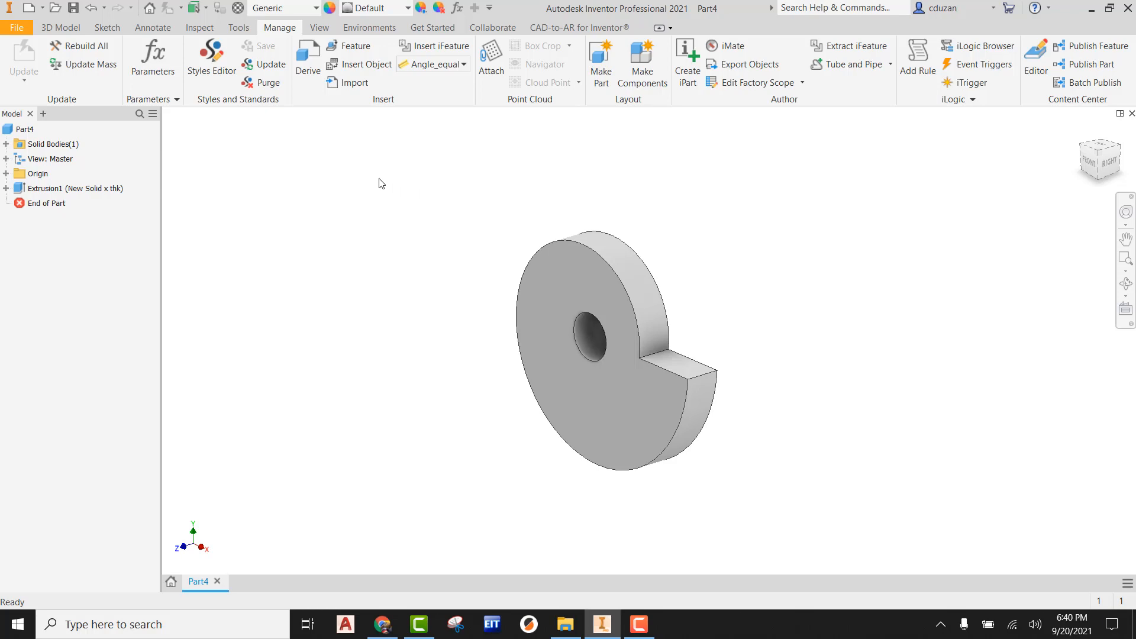
# - Save the part in the FL_Pull Toy folder under the name Snail Cam 15.ipt
pyautogui.click(21, 28)
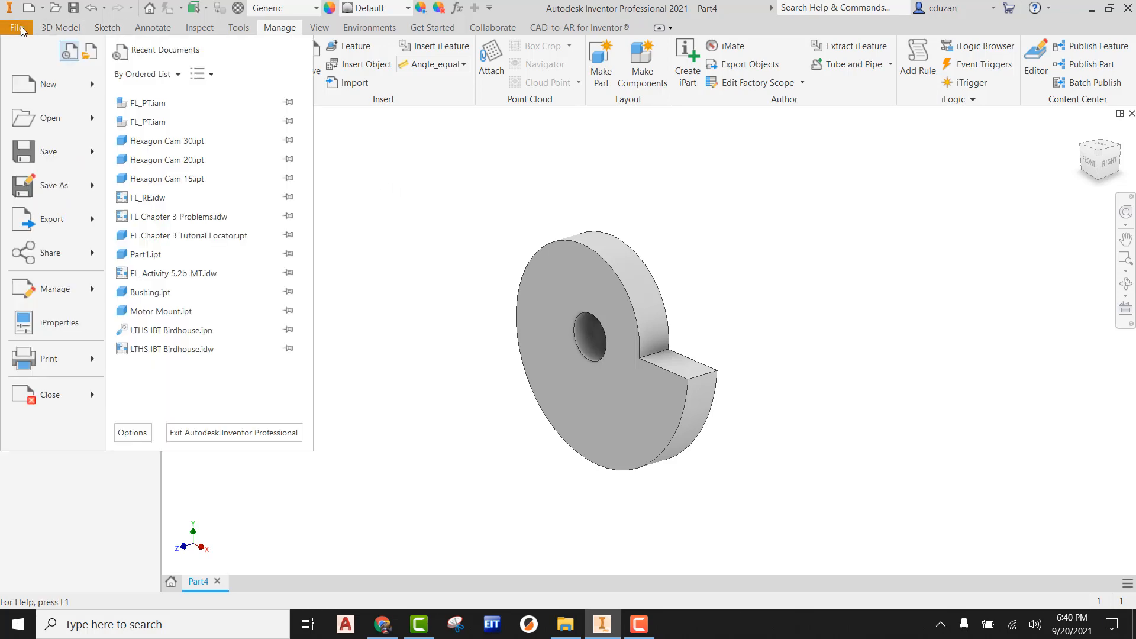
pyautogui.click(54, 185)
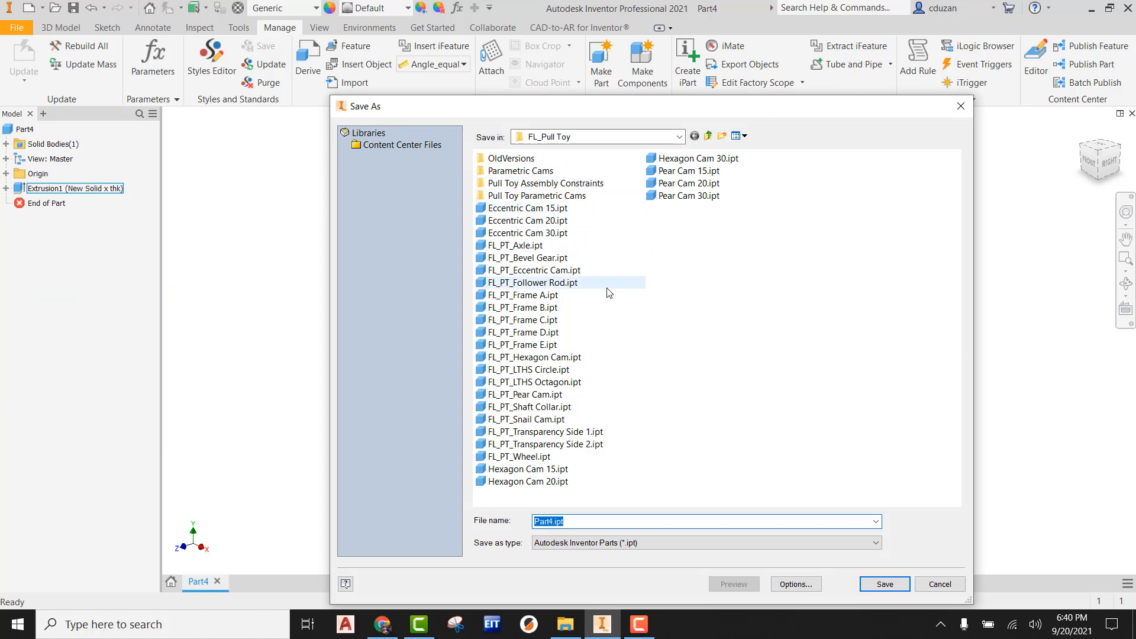
pyautogui.click(592, 209)
pyautogui.click(617, 522)
pyautogui.click(627, 522)
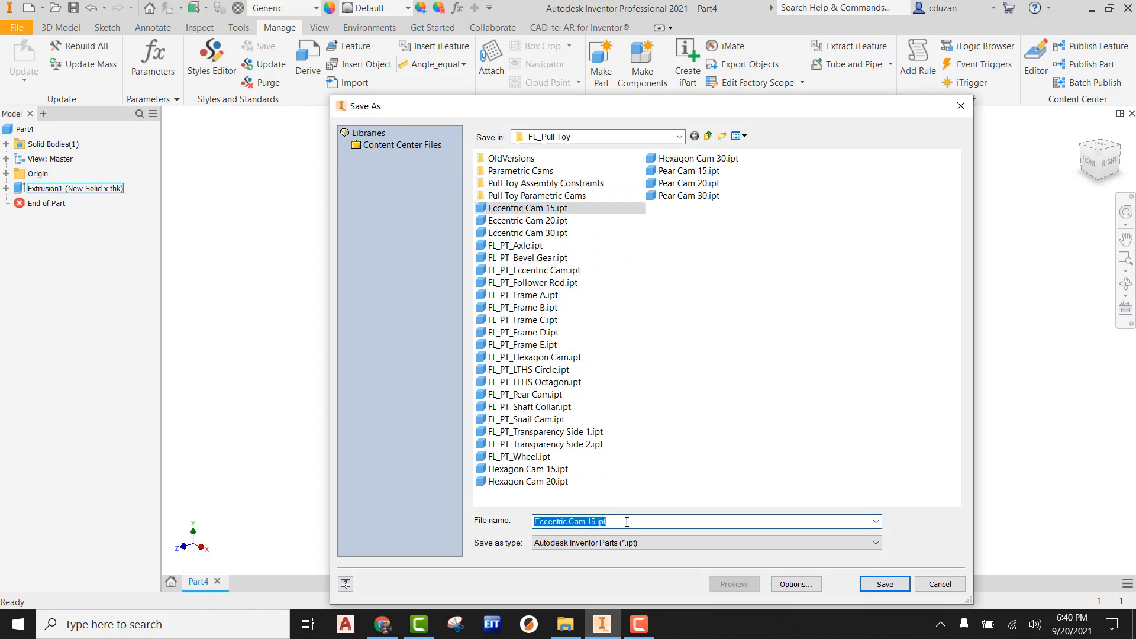
pyautogui.click(568, 523)
pyautogui.press('BackSpace')
pyautogui.press('BackSpace')
pyautogui.press('BackSpace')
pyautogui.press('BackSpace')
pyautogui.press('BackSpace')
pyautogui.press('BackSpace')
pyautogui.press('BackSpace')
pyautogui.press('BackSpace')
pyautogui.press('BackSpace')
pyautogui.press('BackSpace')
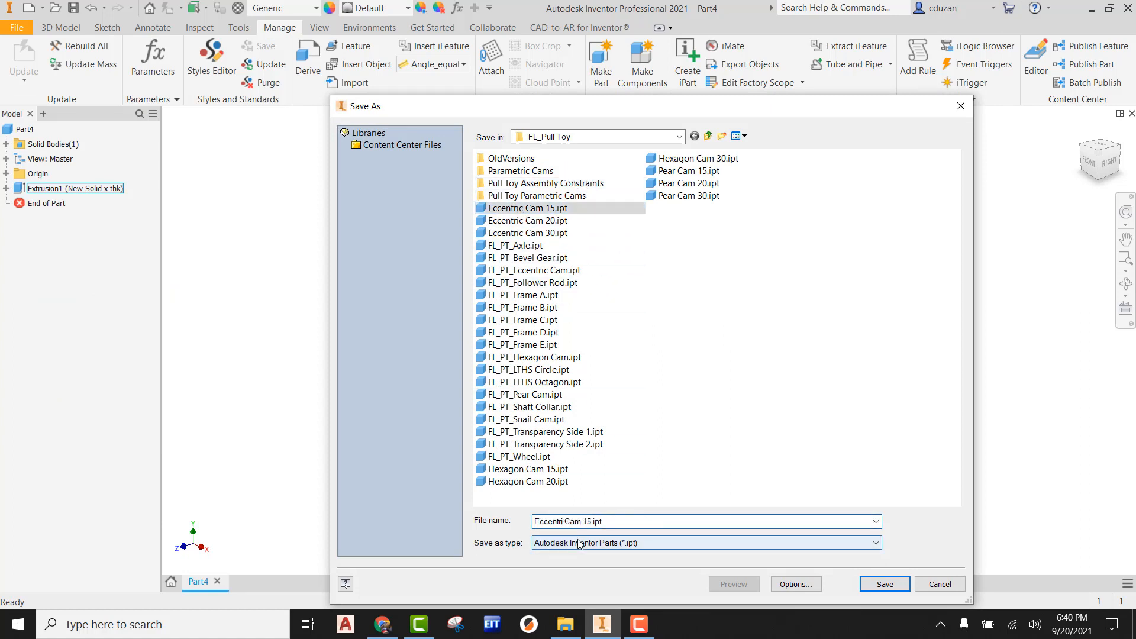
pyautogui.write('Snail')
pyautogui.click(581, 522)
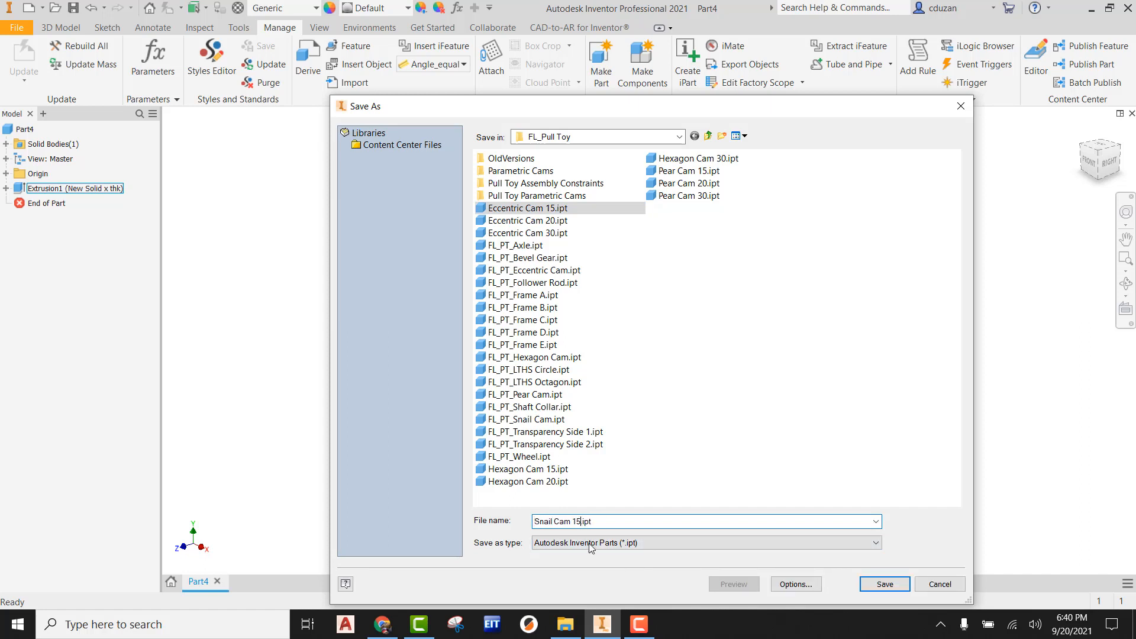
pyautogui.write('5')
pyautogui.click(885, 585)
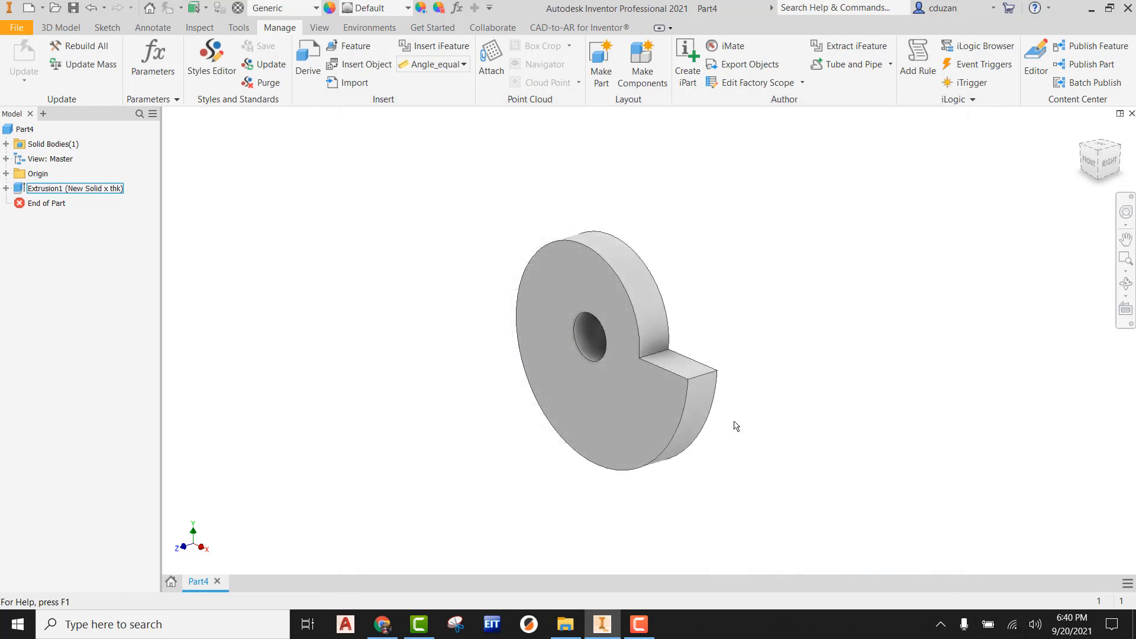
# - Set the dia user parameter of the cam to 2 in and close the parameters dialog
pyautogui.moveTo(358, 223); pyautogui.dragTo(667, 251, button='middle')
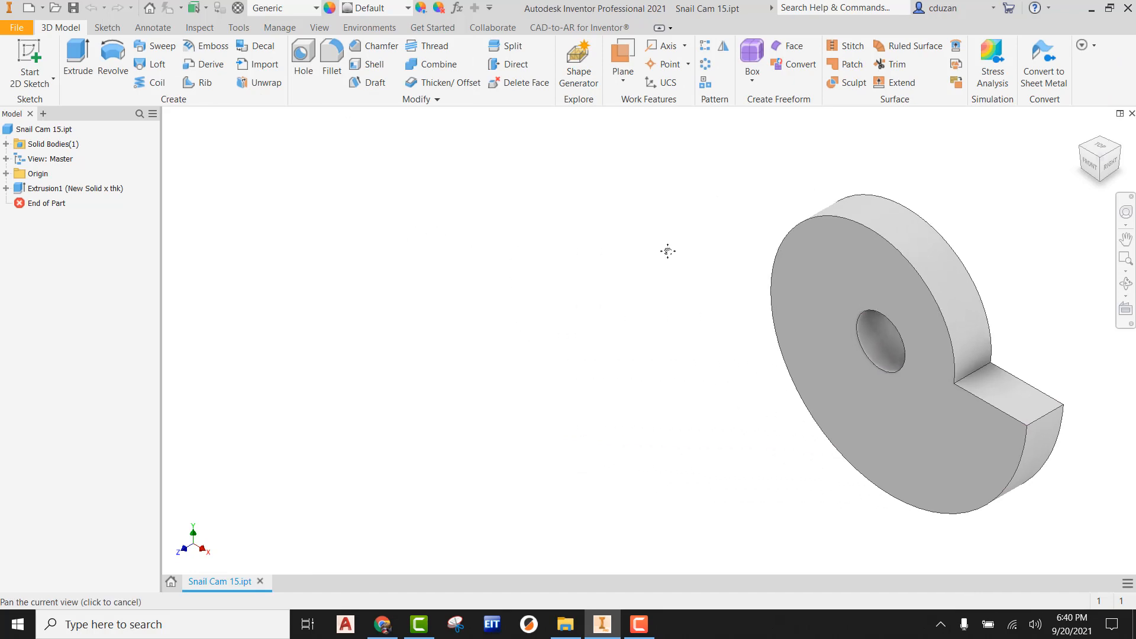
pyautogui.click(278, 27)
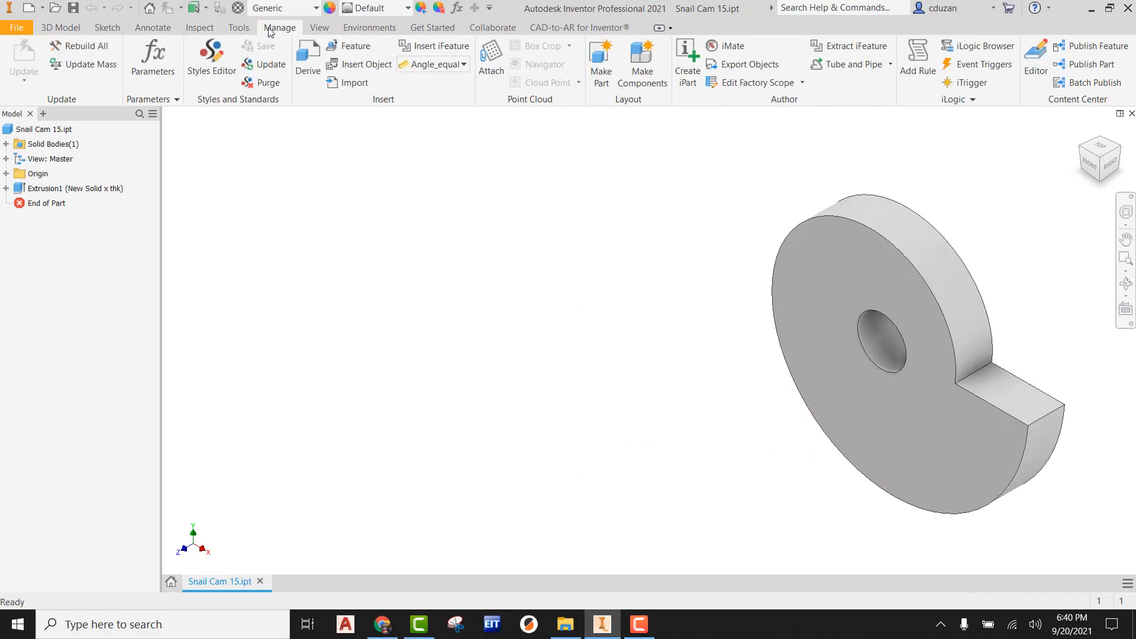
pyautogui.click(153, 79)
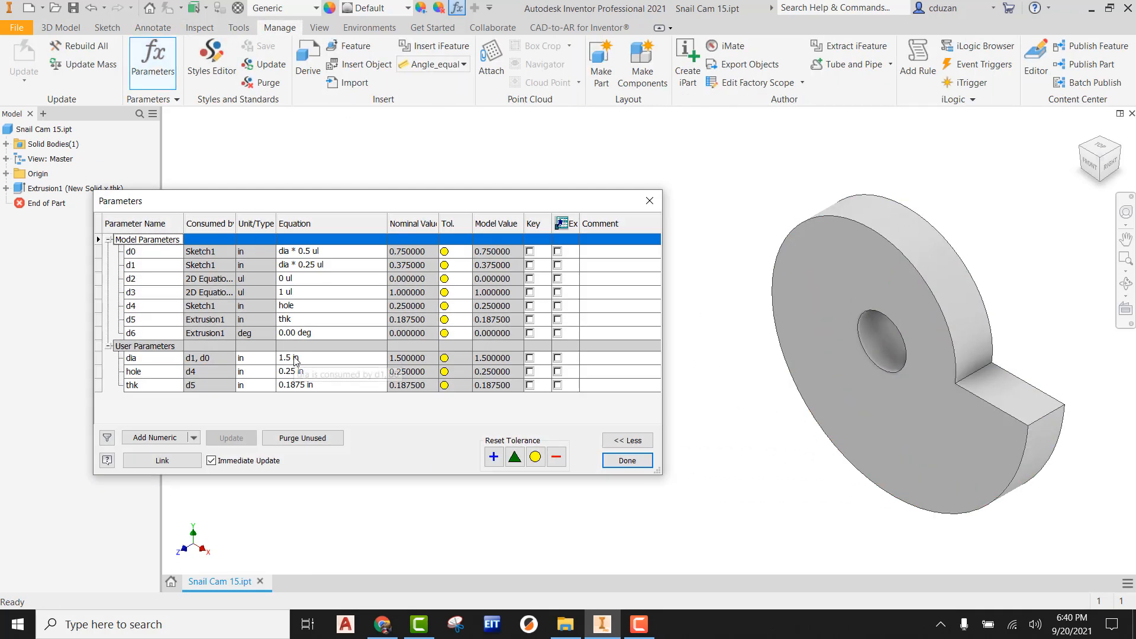
pyautogui.click(294, 358)
pyautogui.write('2')
pyautogui.press('Return')
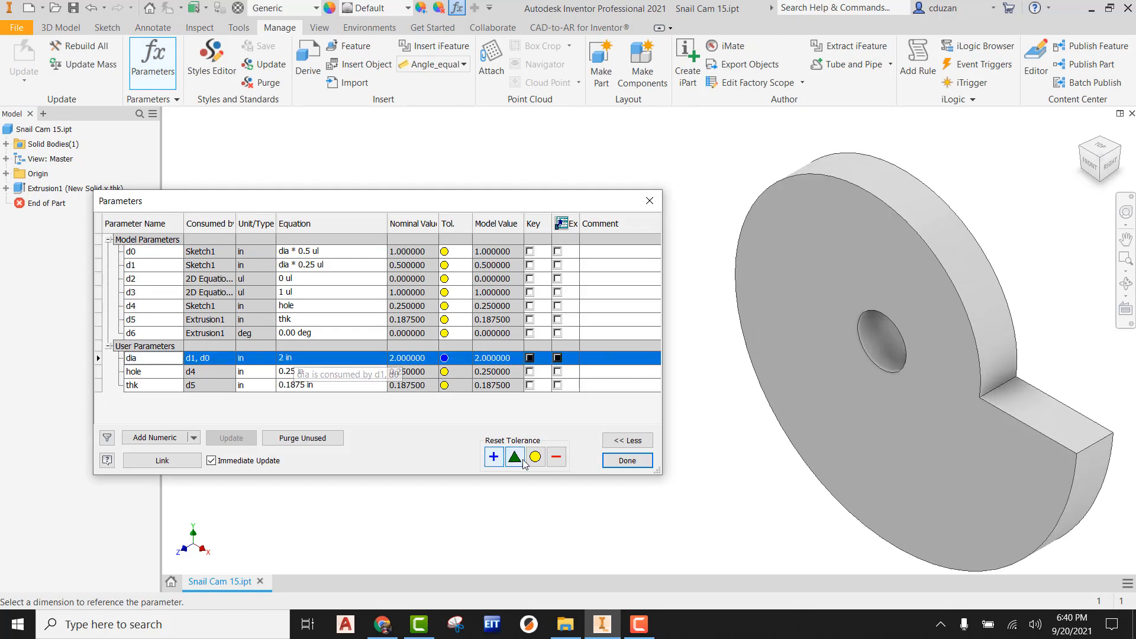
pyautogui.click(627, 460)
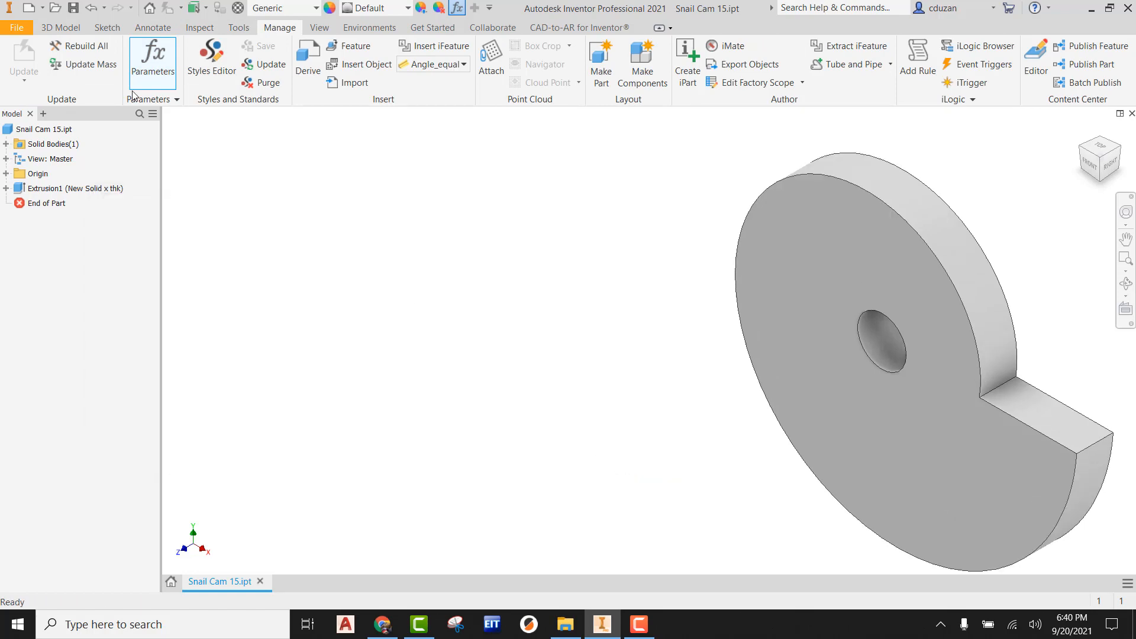
# - Save the resized cam as a new file named Snail Cam 20 in the FL_Pull Toy folder
pyautogui.click(17, 27)
pyautogui.click(46, 185)
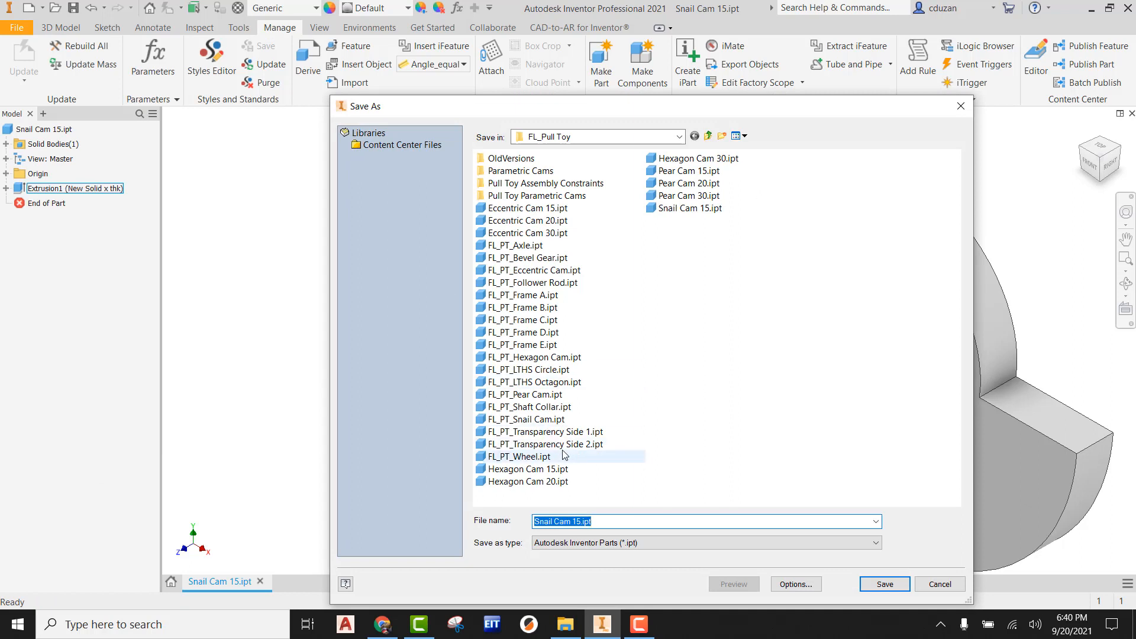
pyautogui.click(691, 209)
pyautogui.moveTo(603, 522); pyautogui.dragTo(571, 524)
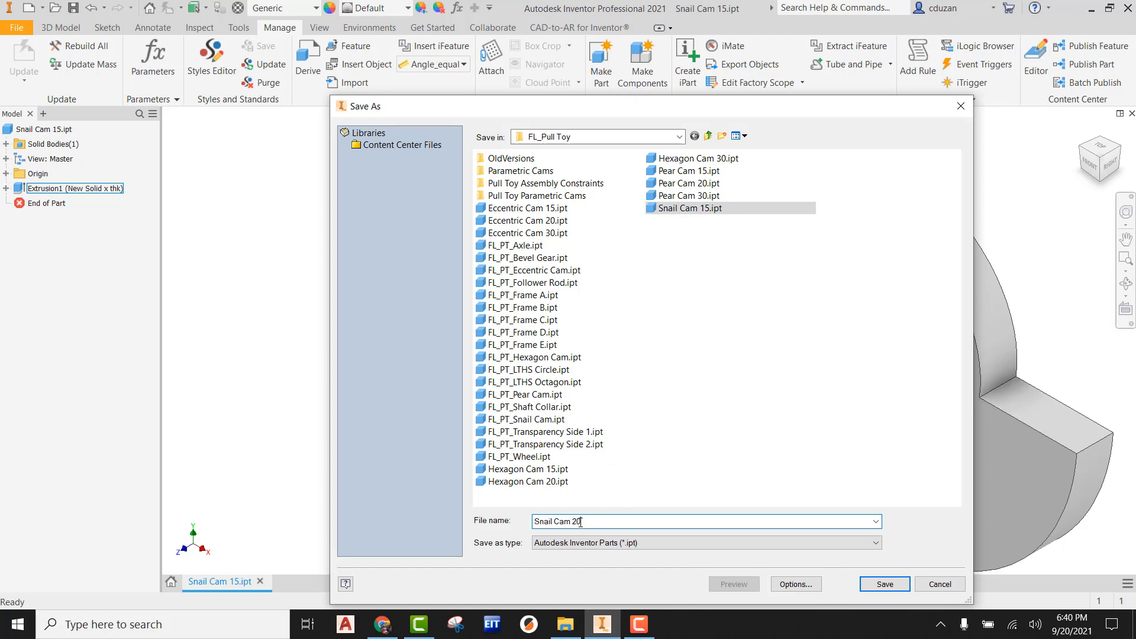
pyautogui.click(885, 587)
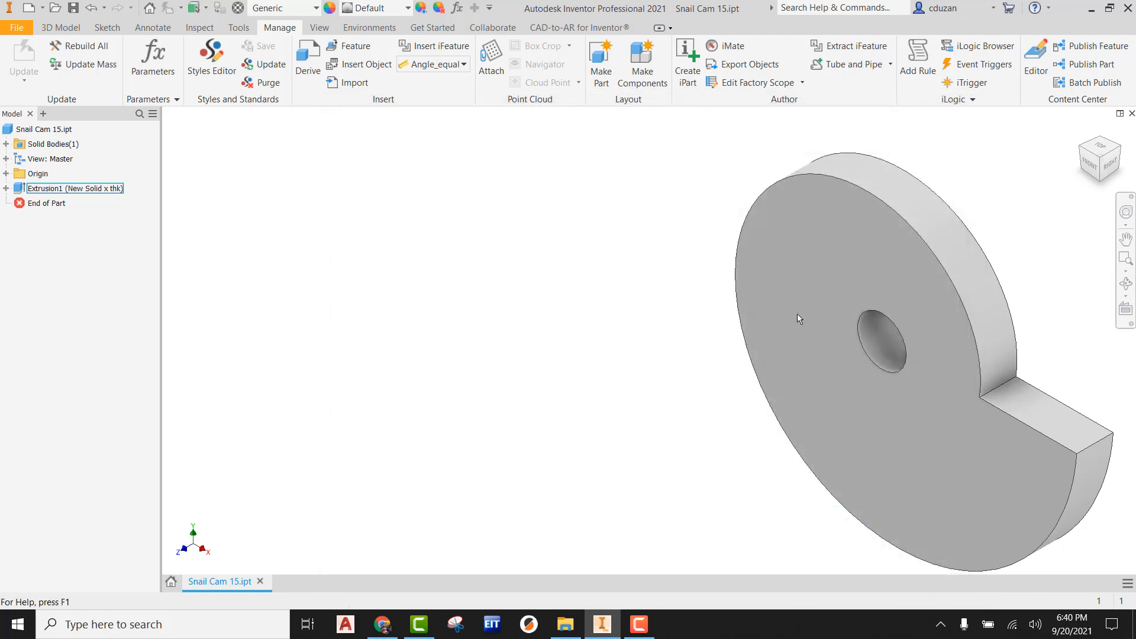
# - Set the dia user parameter of the cam to 3 in and close the parameters dialog
pyautogui.moveTo(348, 129); pyautogui.dragTo(626, 218, button='middle')
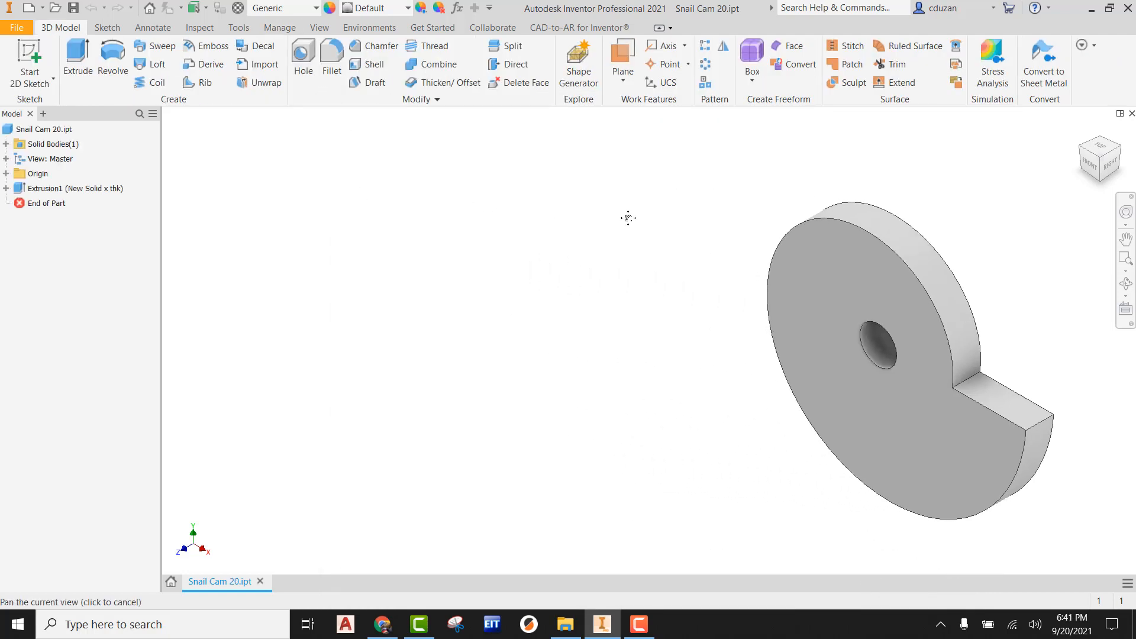
pyautogui.click(278, 27)
pyautogui.click(173, 72)
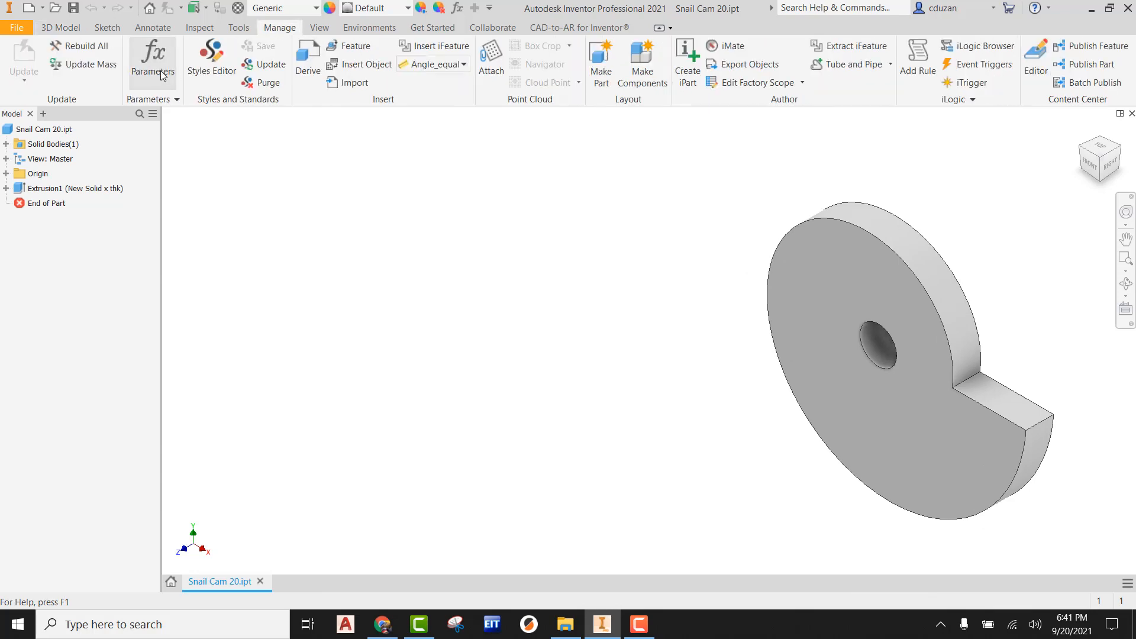
pyautogui.click(289, 359)
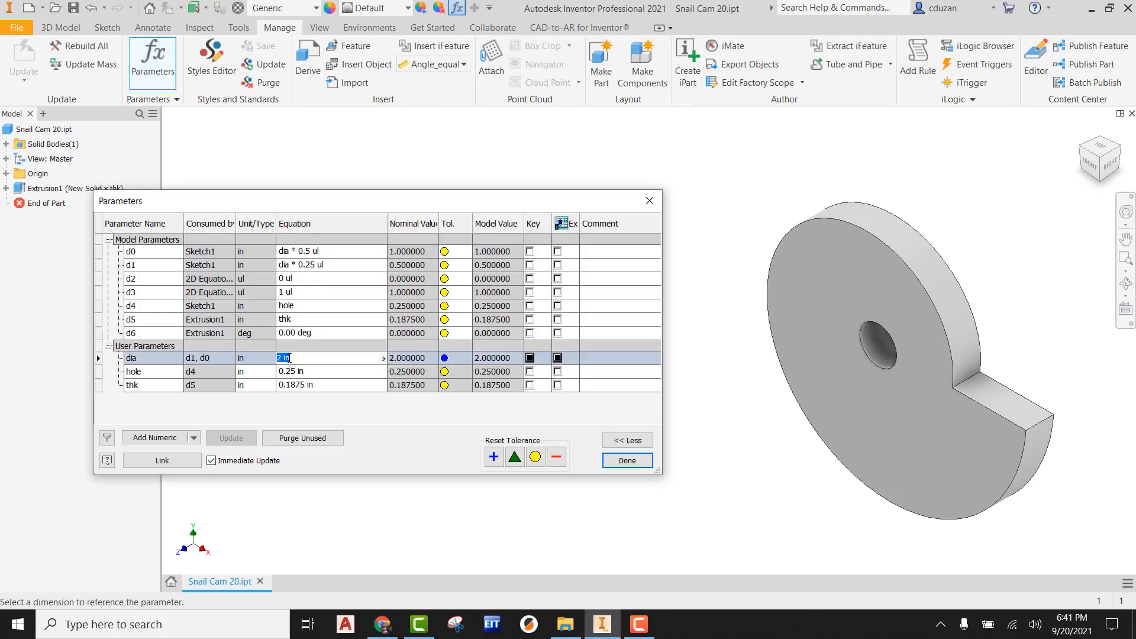
pyautogui.write('3')
pyautogui.press('Return')
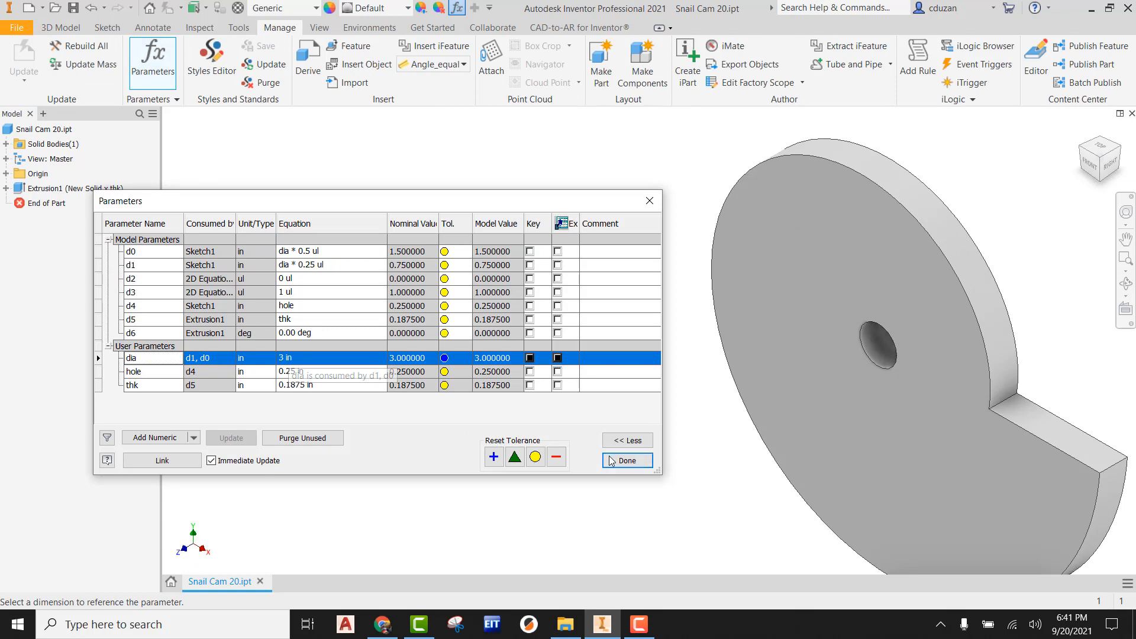
pyautogui.click(628, 460)
# - Save the enlarged cam as a new file named Snail Cam 30 in the FL_Pull Toy folder
pyautogui.moveTo(644, 356); pyautogui.dragTo(626, 333, button='middle')
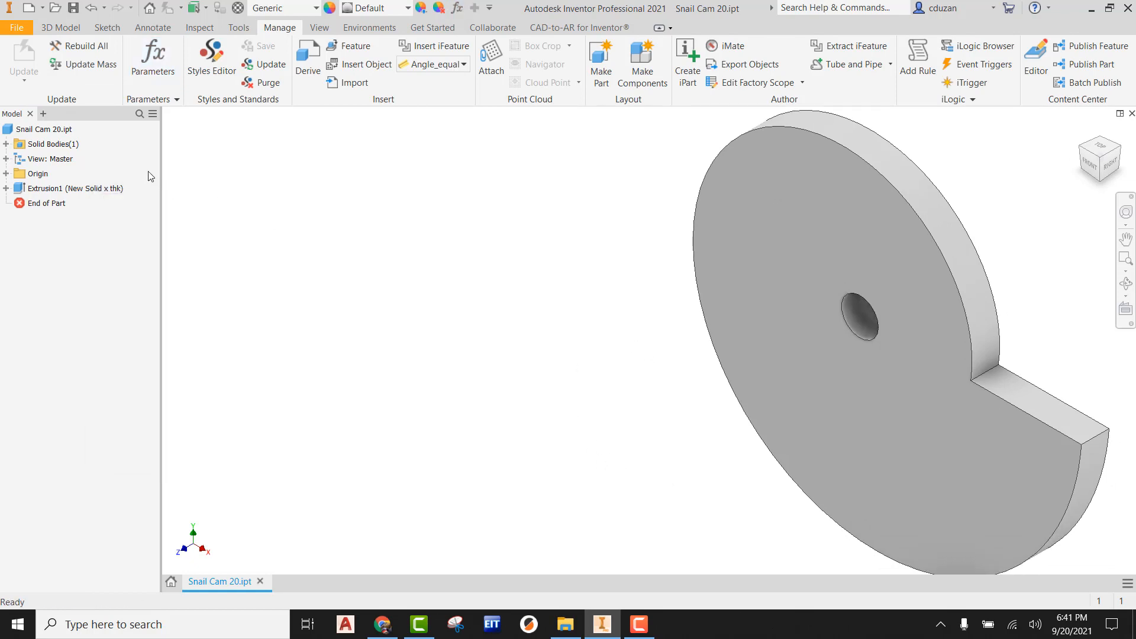
pyautogui.click(18, 28)
pyautogui.click(31, 188)
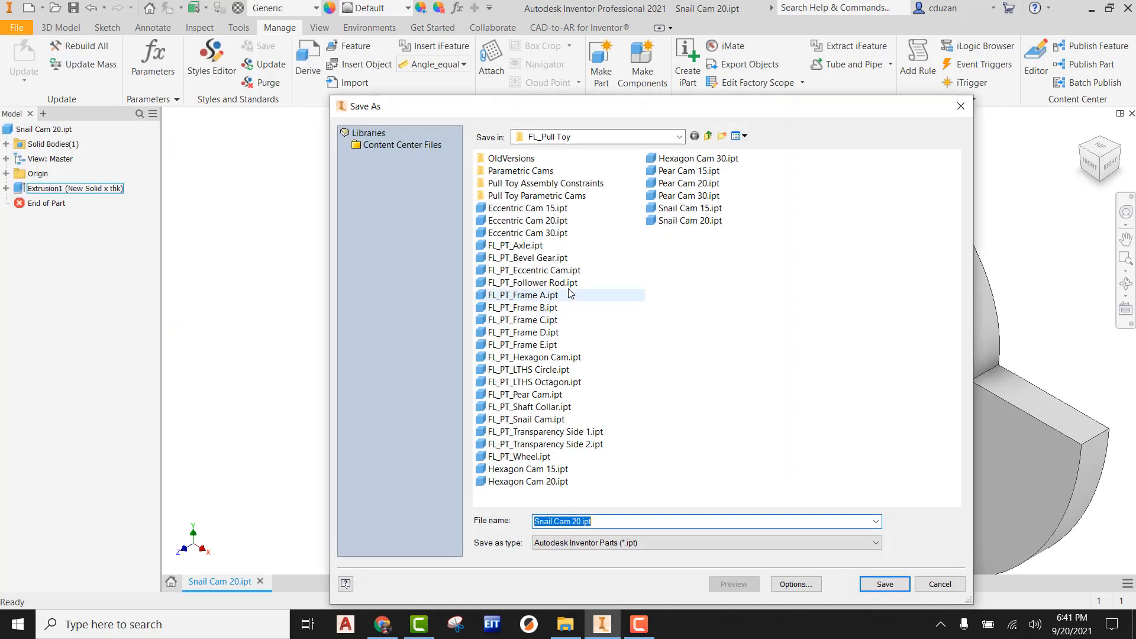
pyautogui.click(690, 208)
pyautogui.click(708, 225)
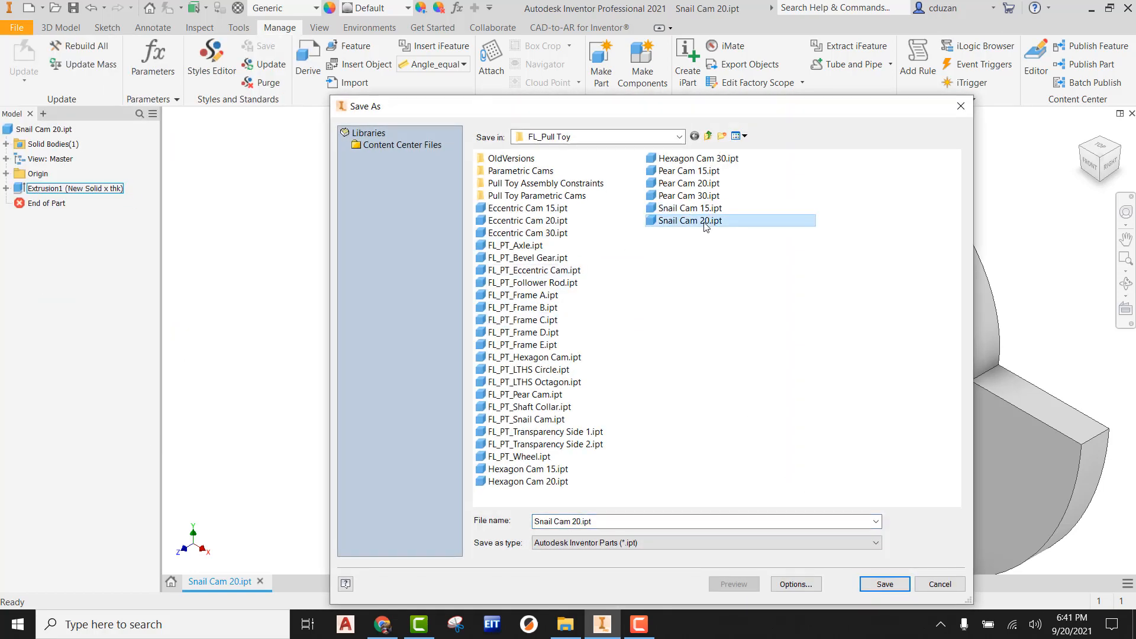
pyautogui.click(612, 523)
pyautogui.moveTo(601, 523); pyautogui.dragTo(586, 522)
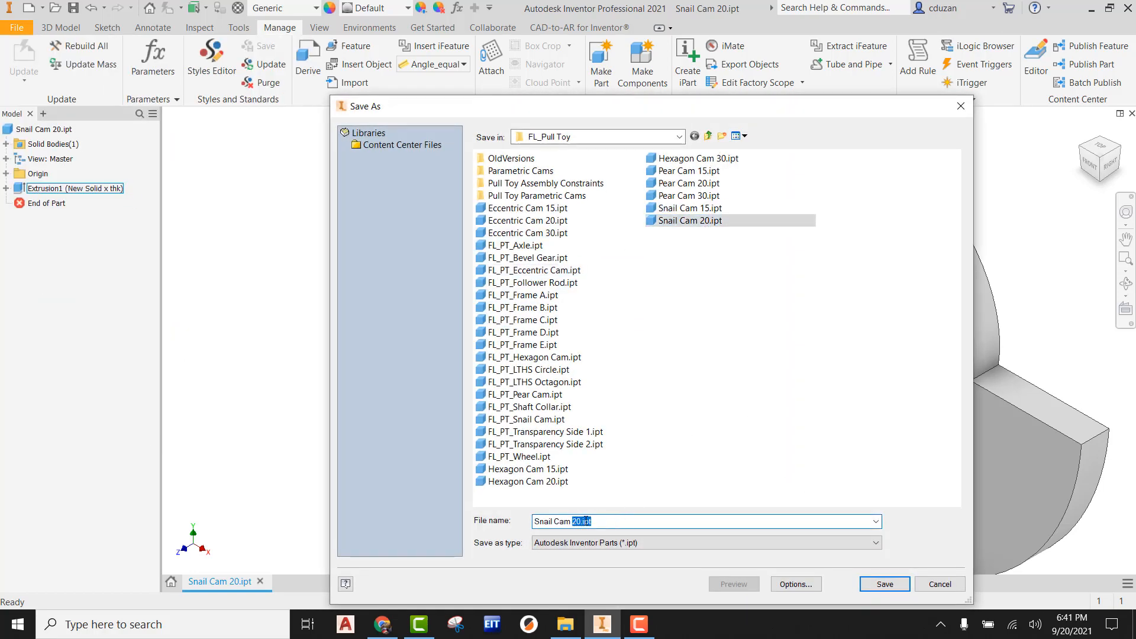
pyautogui.write('30')
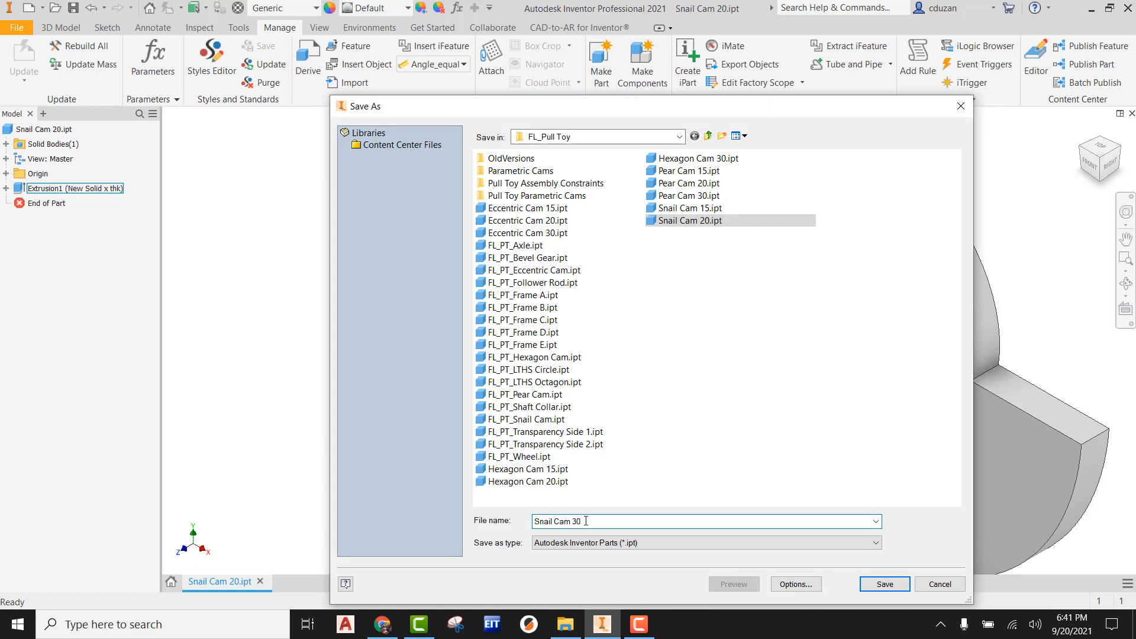
pyautogui.click(884, 585)
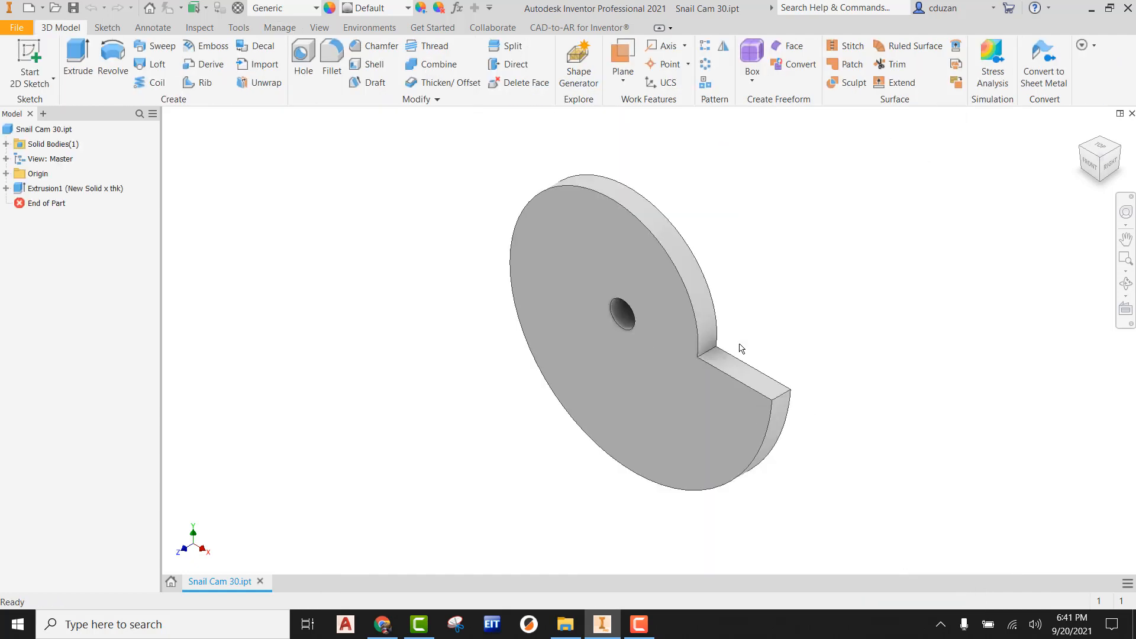